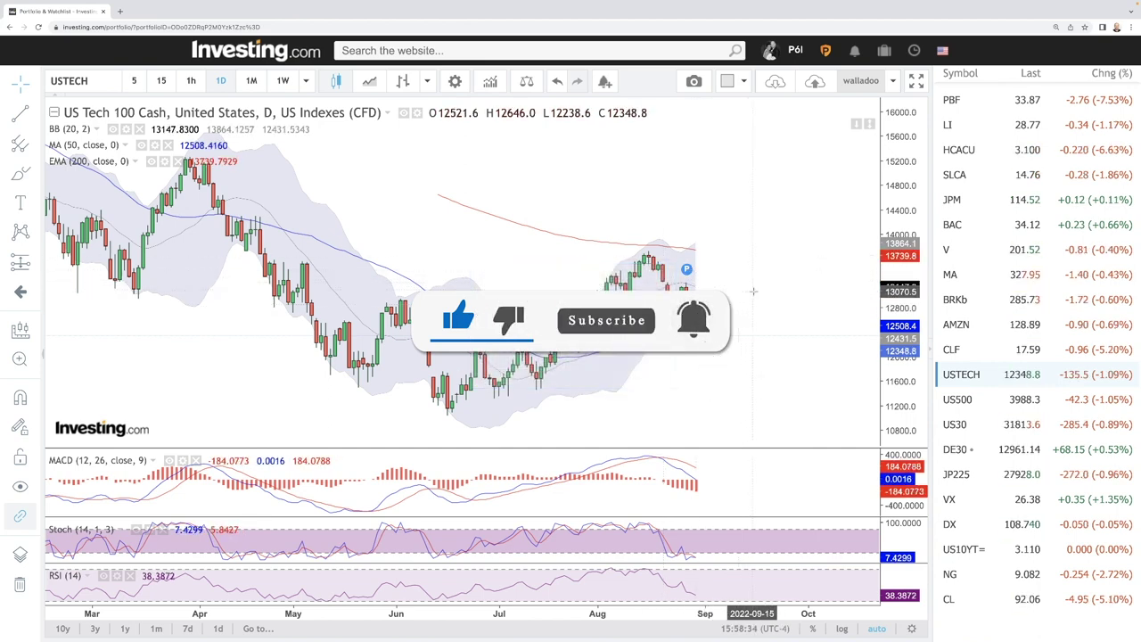
Draw a Fib Retracement on the USTECH daily chart from the June low at about 11054.6 to about 13717.7, and delete it
scroll(705, 330, "up", 3)
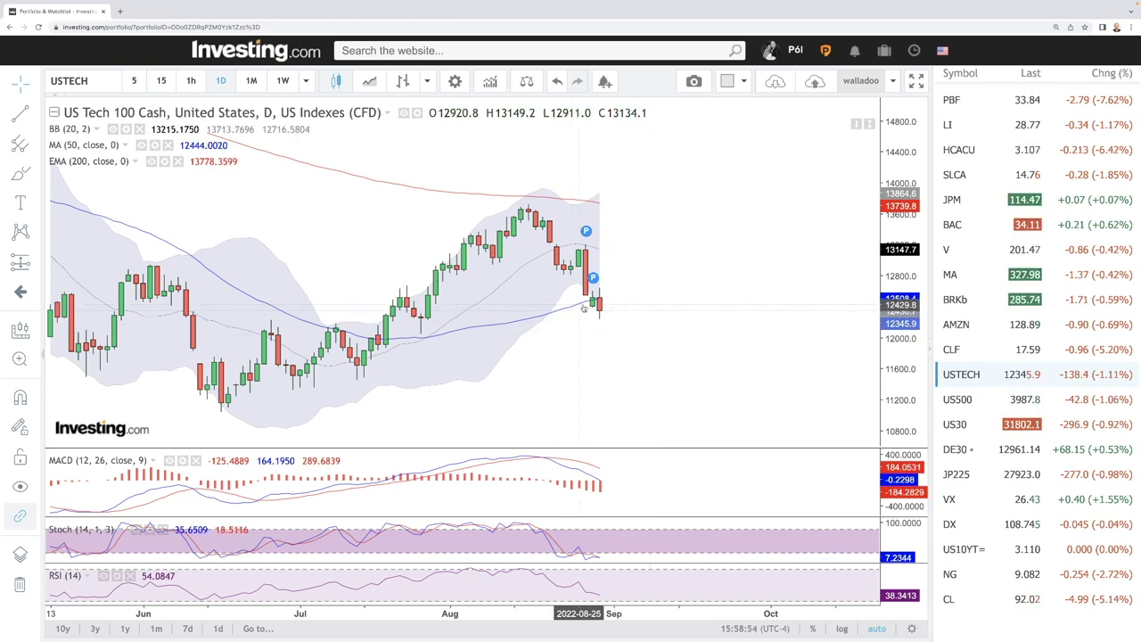
scroll(694, 354, "down", 2)
scroll(694, 354, "down", 1)
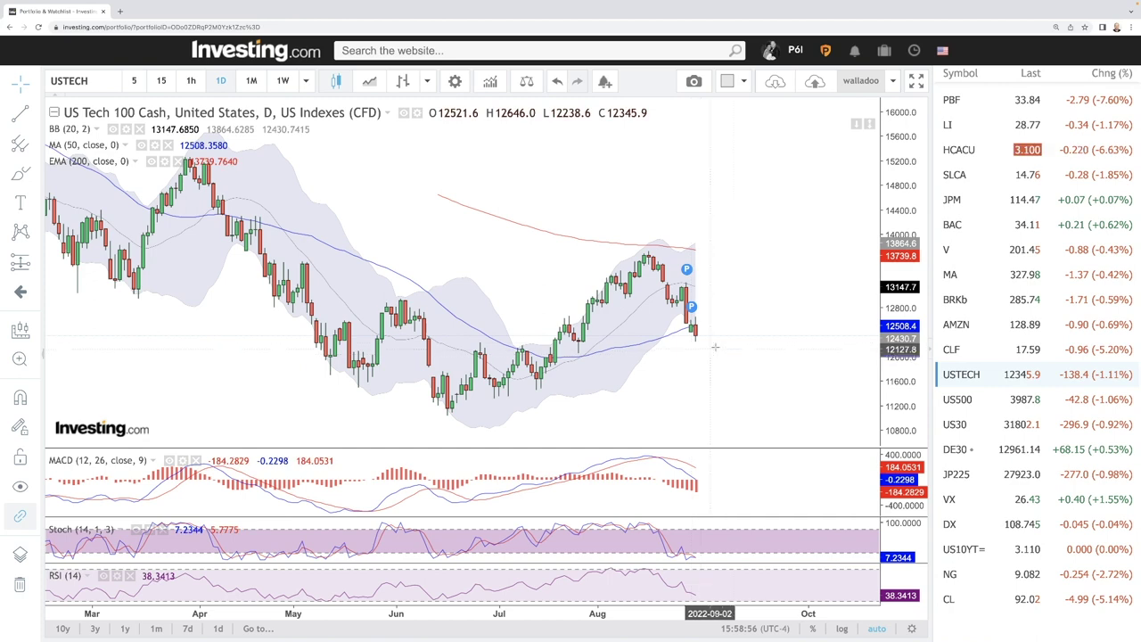
scroll(735, 345, "down", 2)
left_click_drag(739, 343, 719, 344)
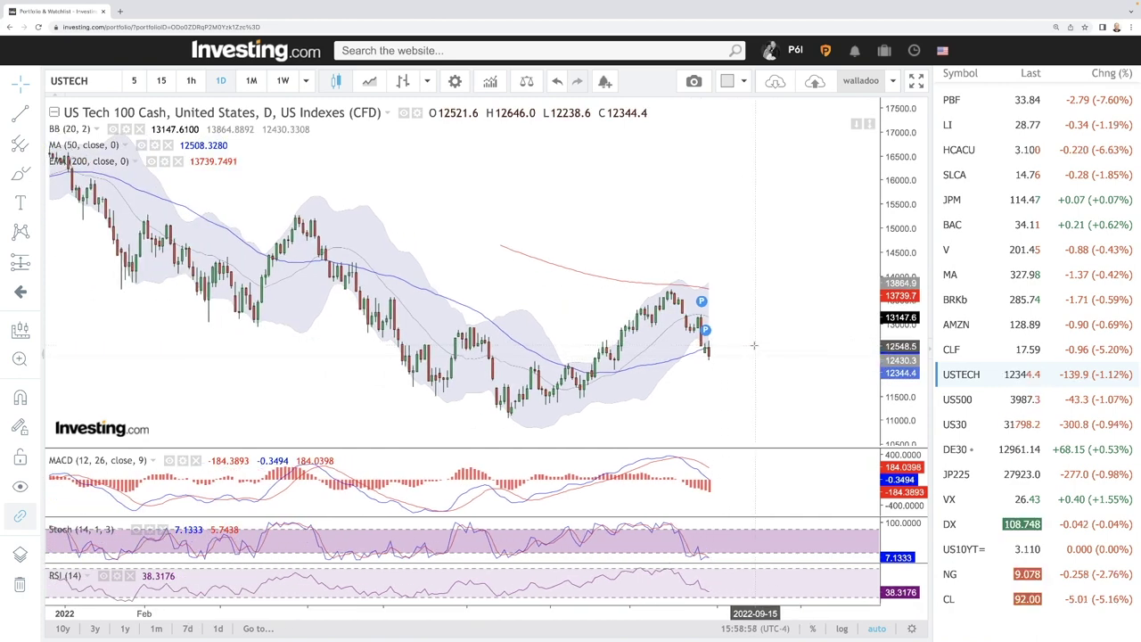
left_click(21, 143)
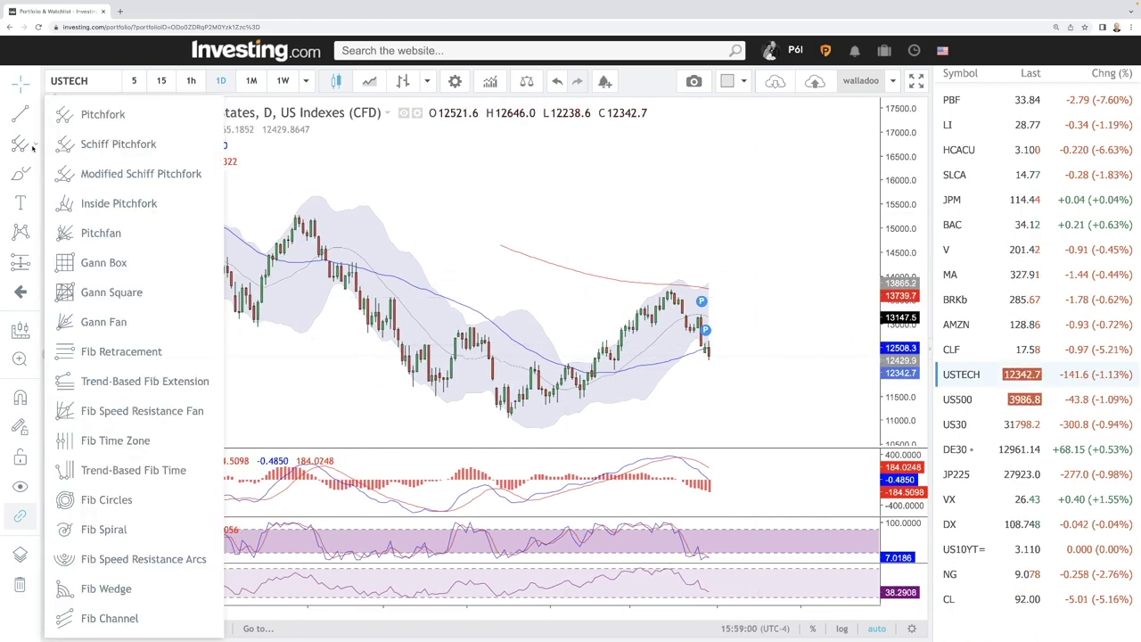
left_click(130, 350)
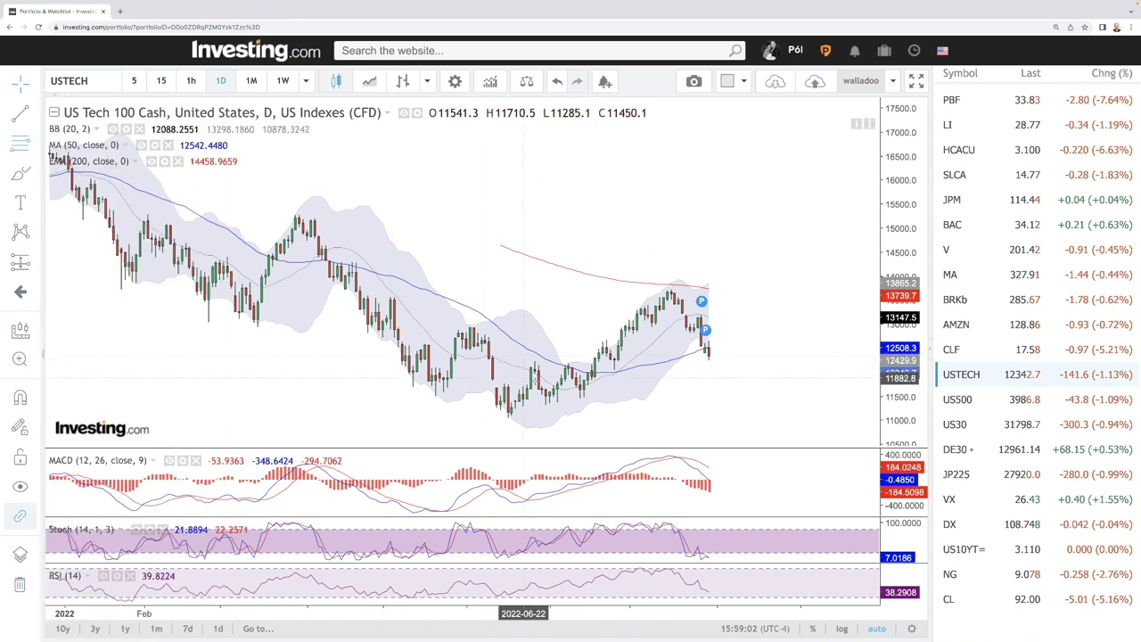
left_click(514, 416)
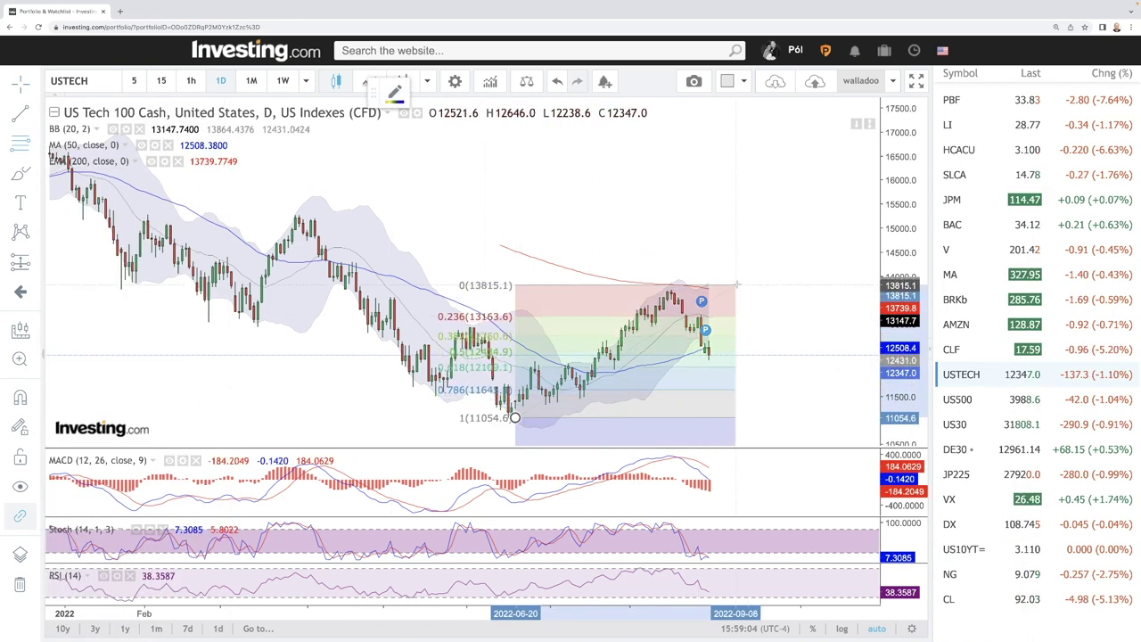
left_click(740, 289)
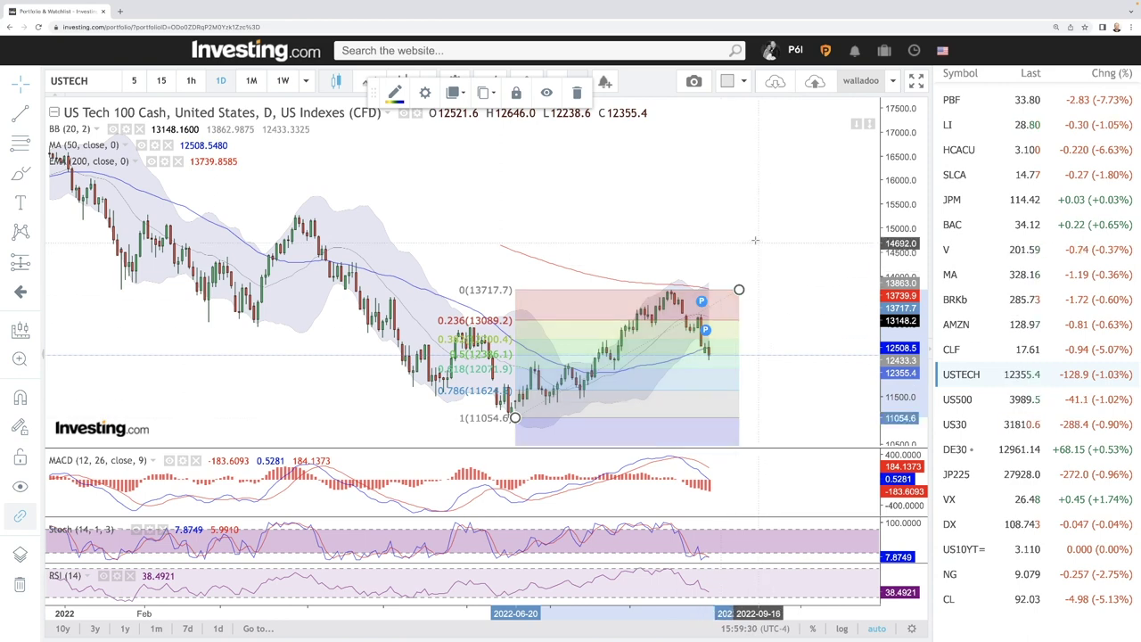
key("Delete")
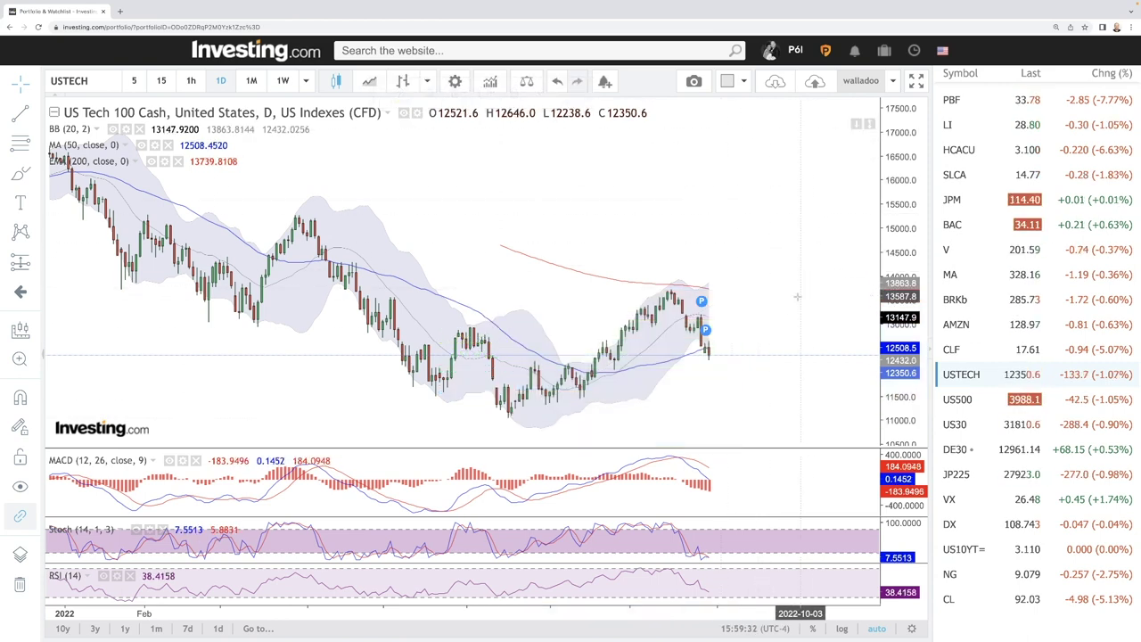
Examine the USTECH daily trend over shorter and longer time spans, including the candlestick pattern marked near the latest candles
scroll(769, 312, "up", 4)
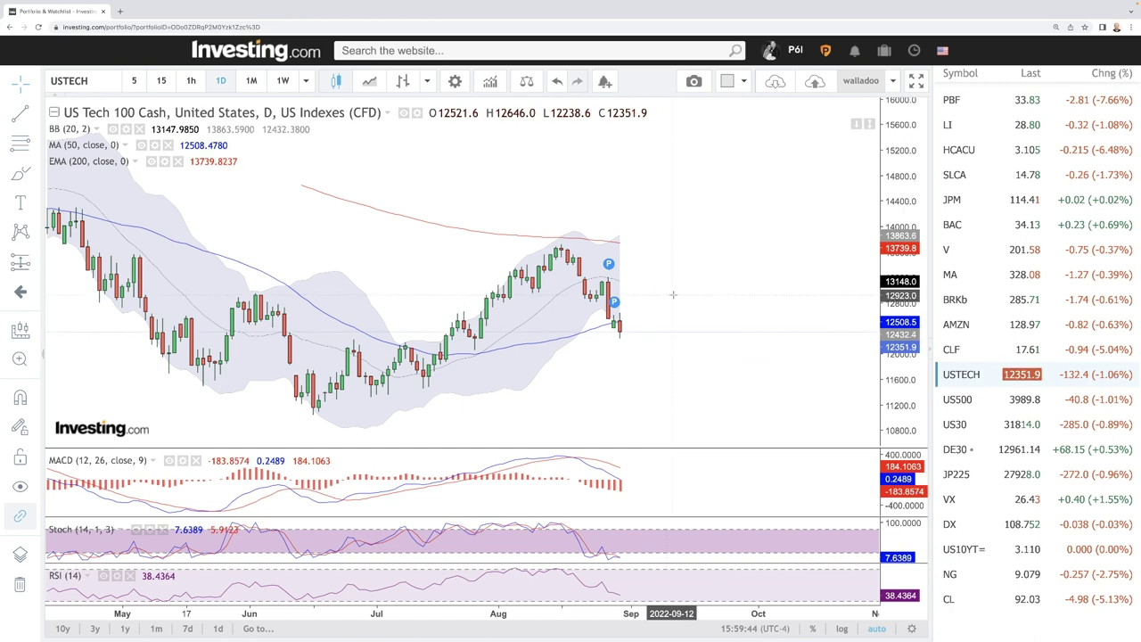
scroll(668, 294, "down", 3)
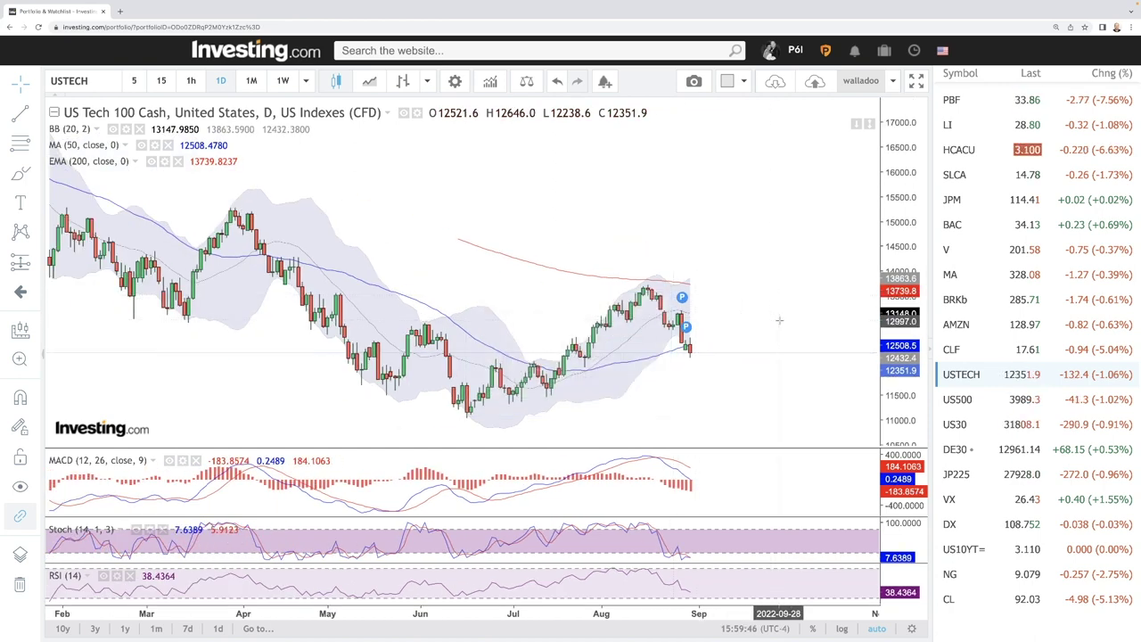
scroll(779, 320, "up", 3)
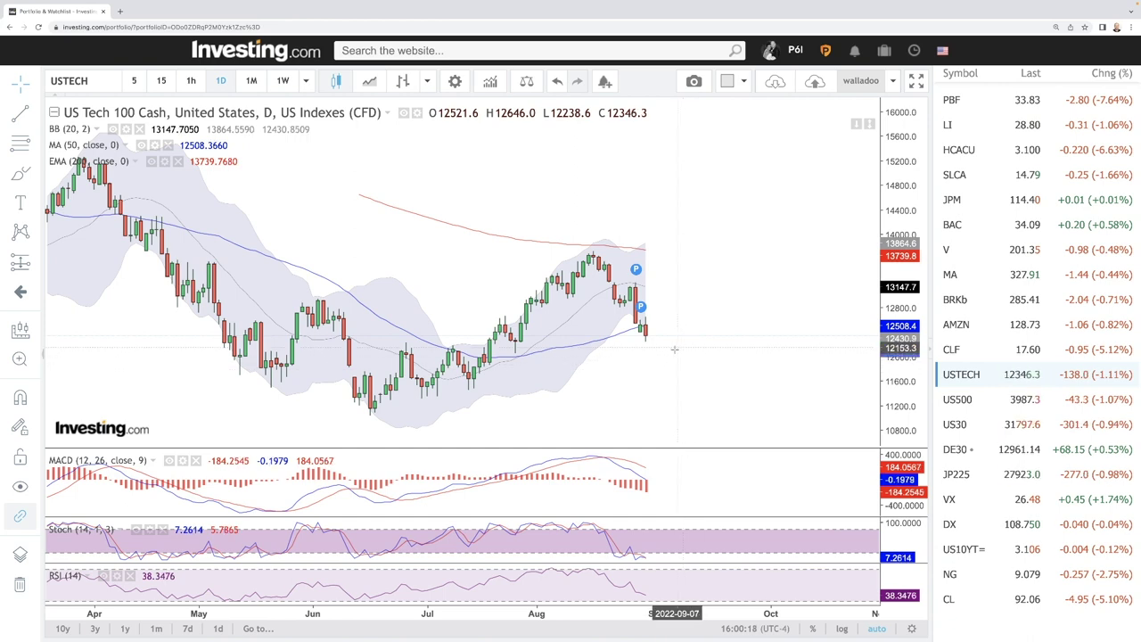
scroll(678, 386, "down", 5)
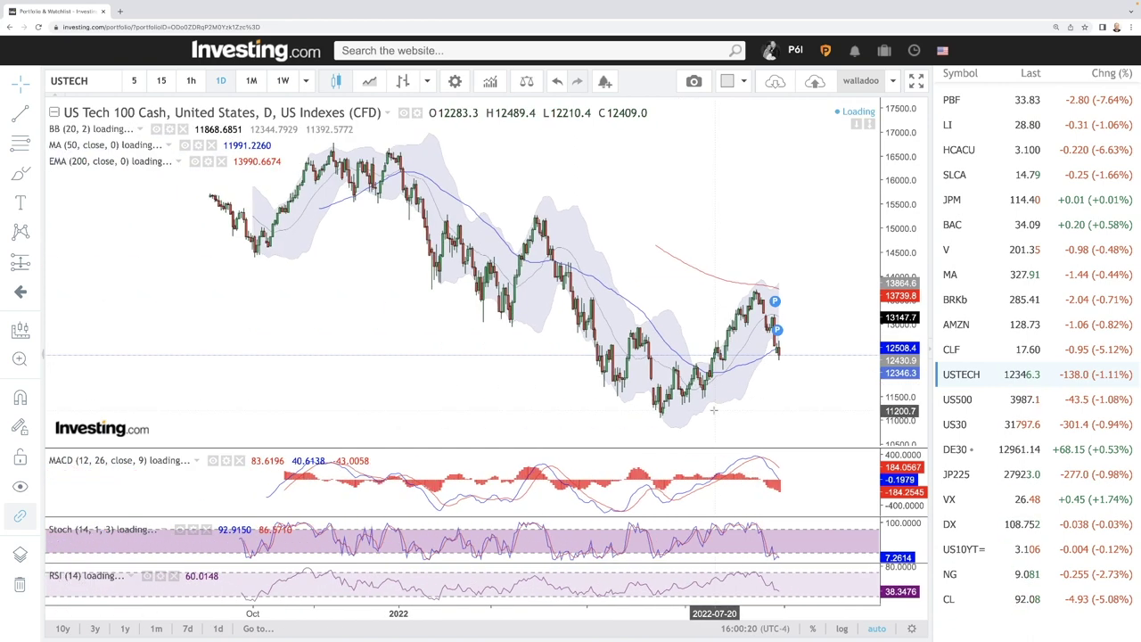
scroll(713, 410, "down", 2)
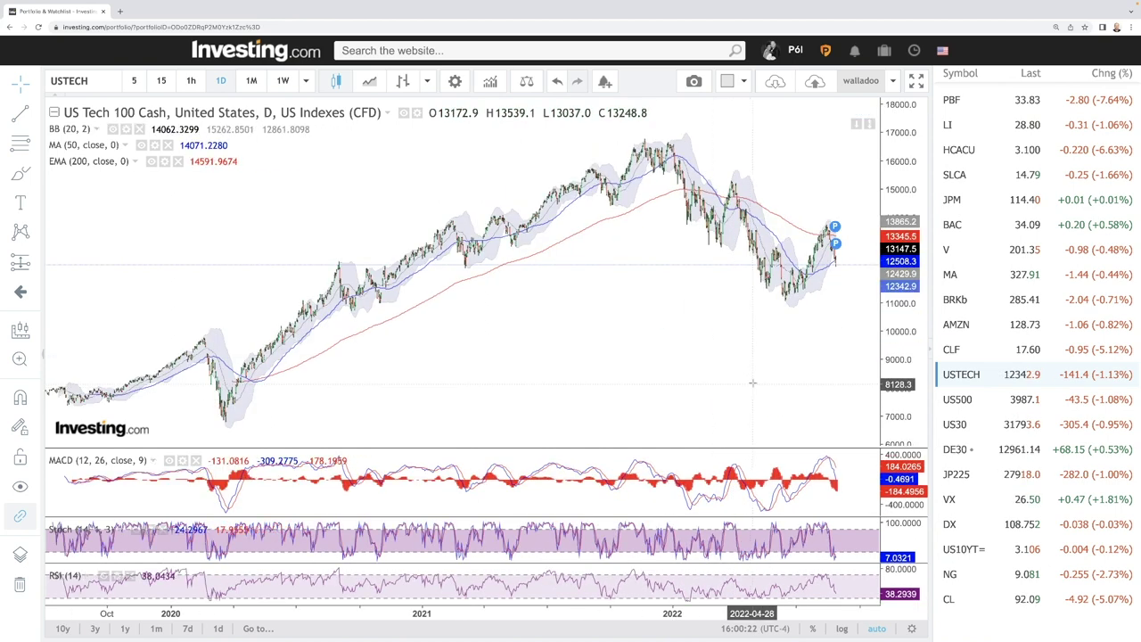
scroll(811, 339, "up", 2)
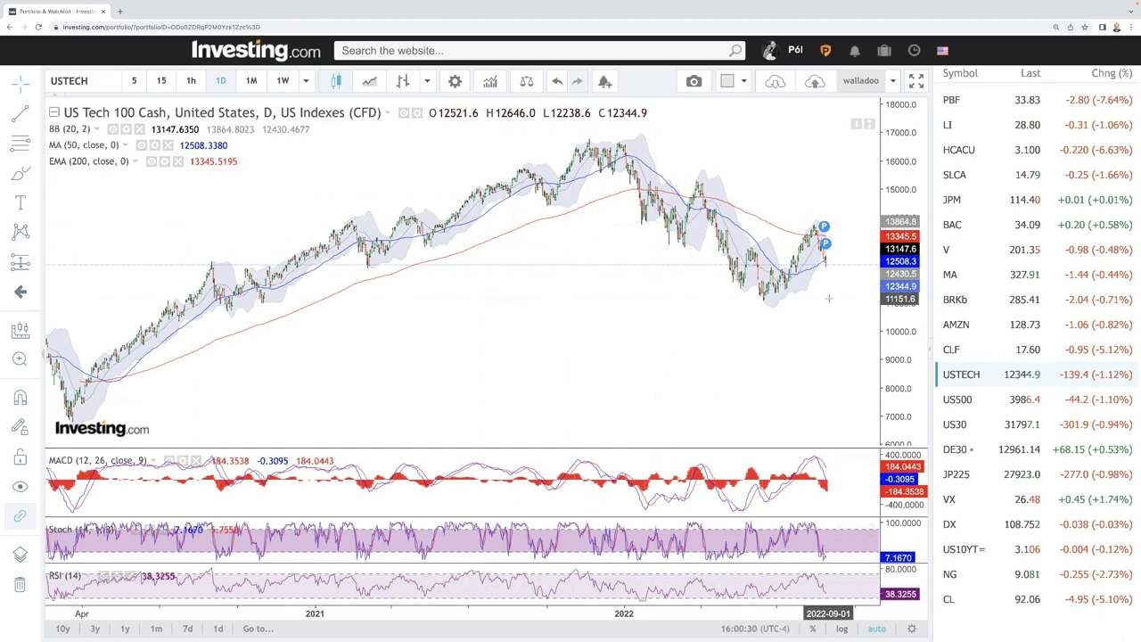
scroll(816, 319, "up", 3)
scroll(816, 319, "up", 2)
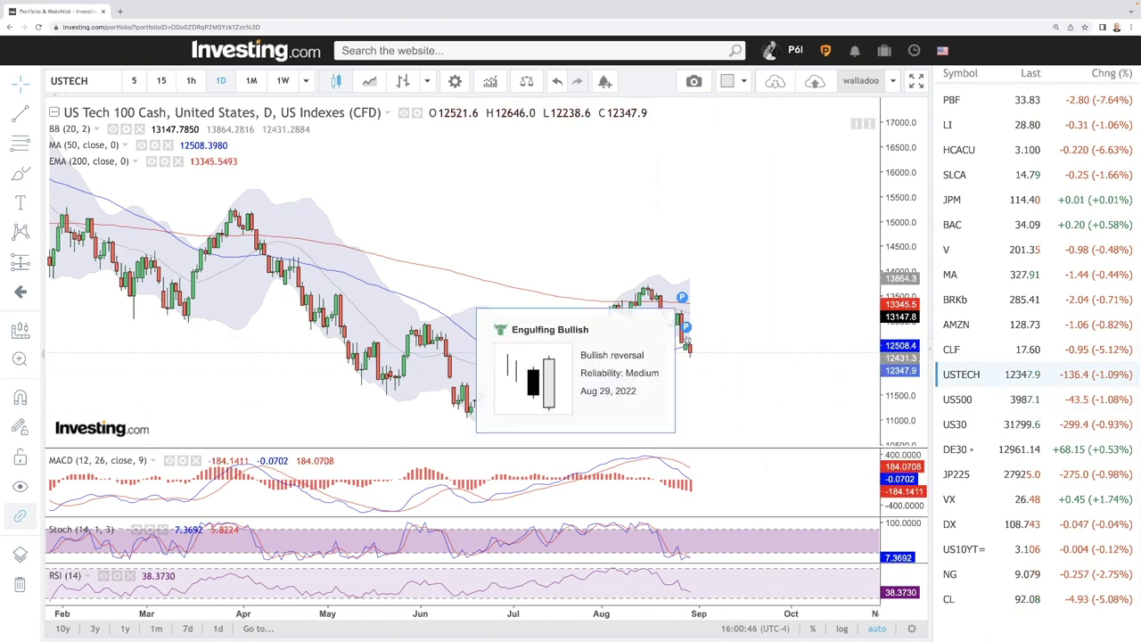
Trace the USTECH price swings with the Brush from the early-2022 peak through the June low to just past the latest candle
scroll(754, 406, "down", 5)
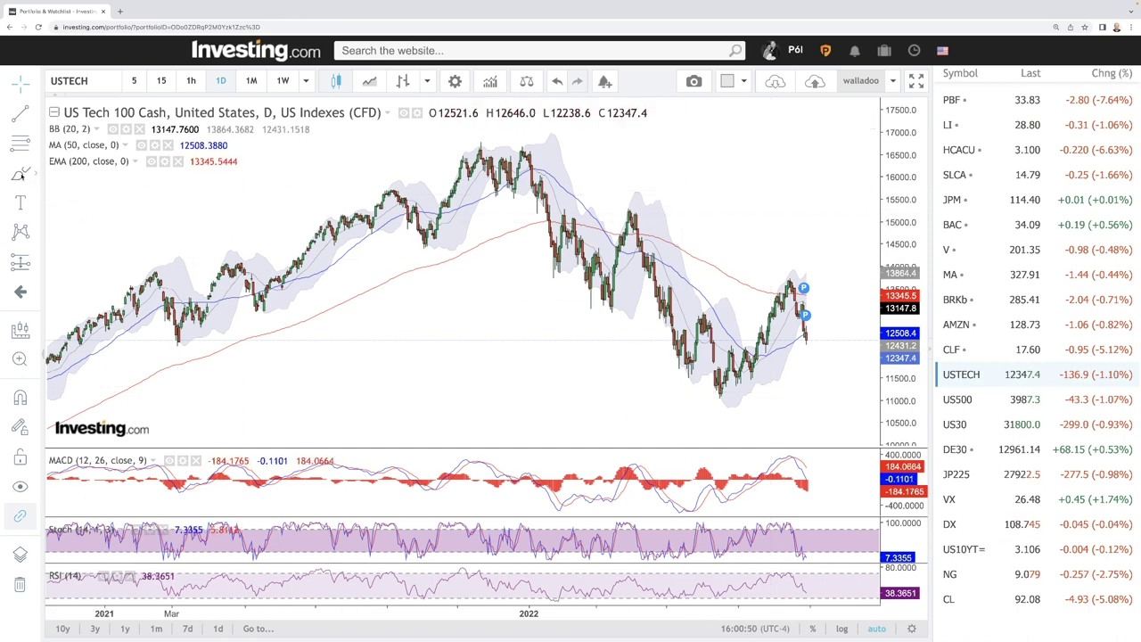
mouse_move(535, 177)
left_mouse_down()
mouse_move(588, 276)
mouse_move(613, 243)
left_mouse_up()
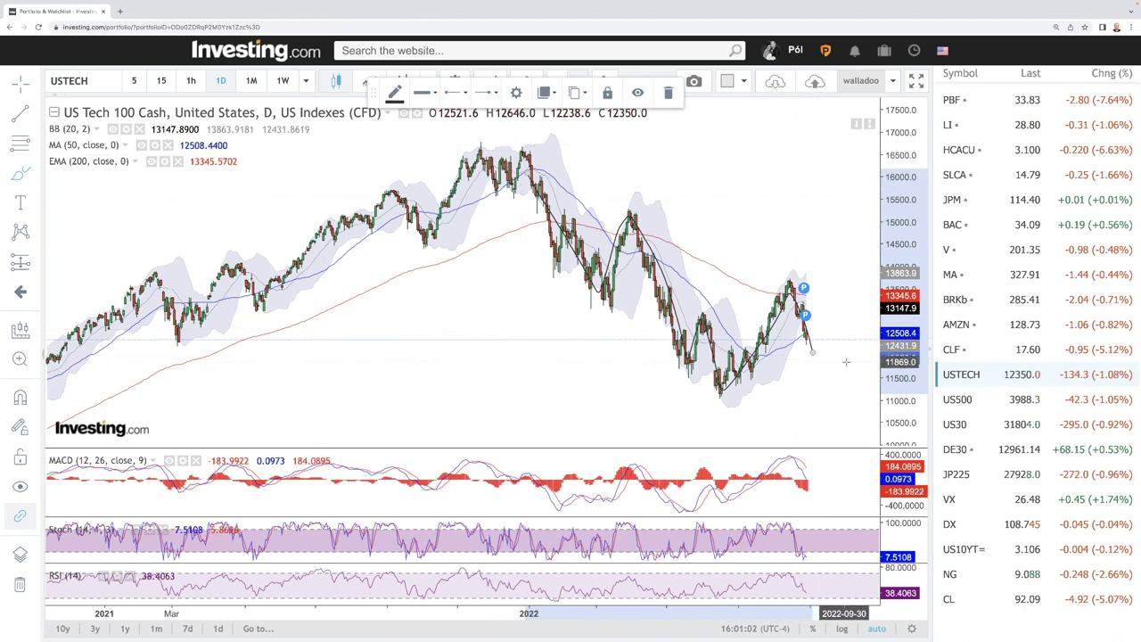
Open the US500 chart and draw a Fib Retracement from the mid-June low at about 3633.1 to the August high at about 4325.6
left_click(957, 403)
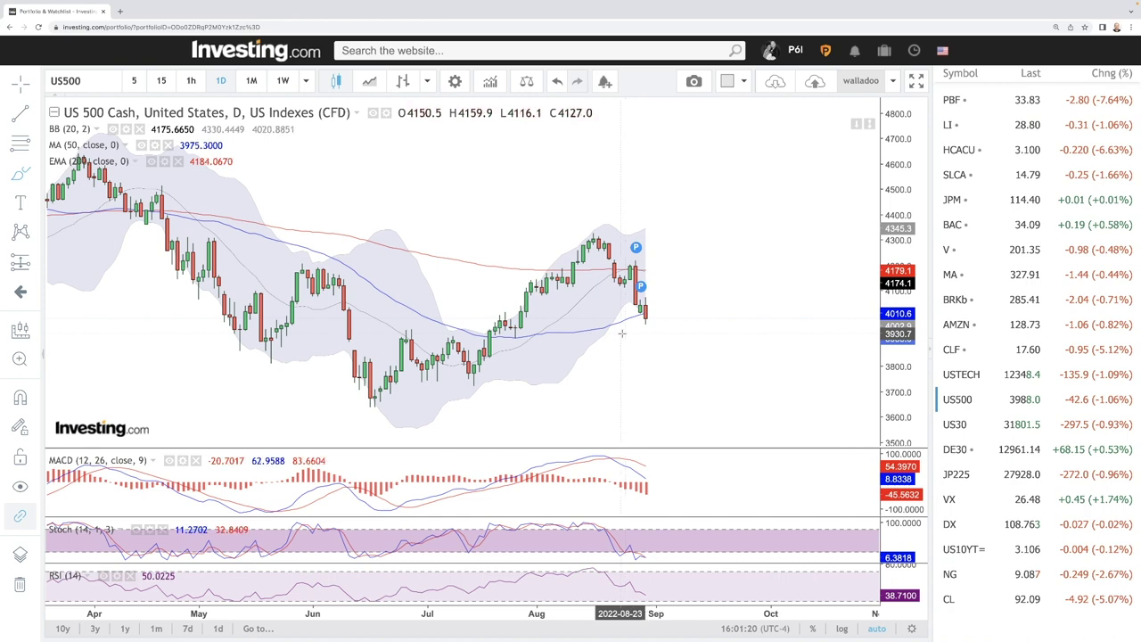
scroll(615, 357, "down", 3)
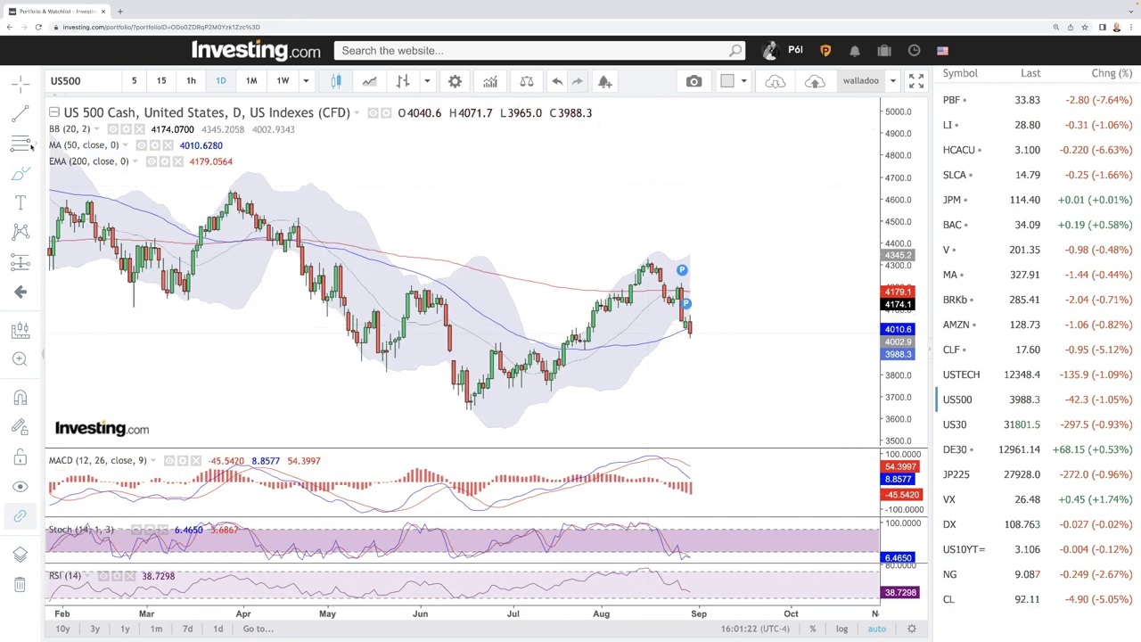
left_click(36, 146)
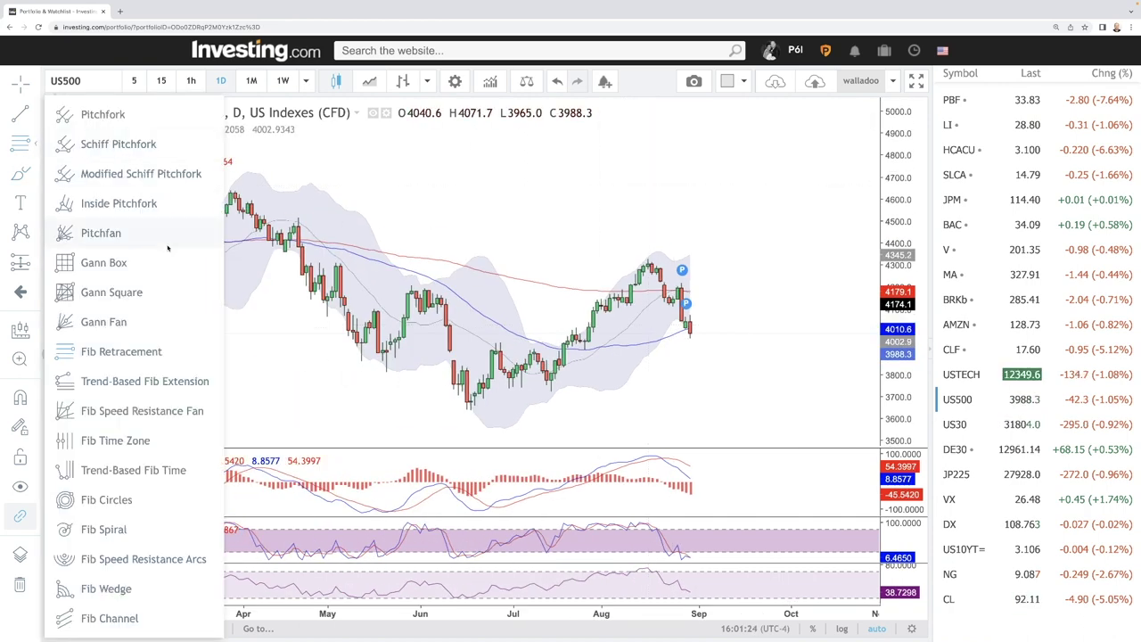
left_click(122, 351)
left_click(466, 411)
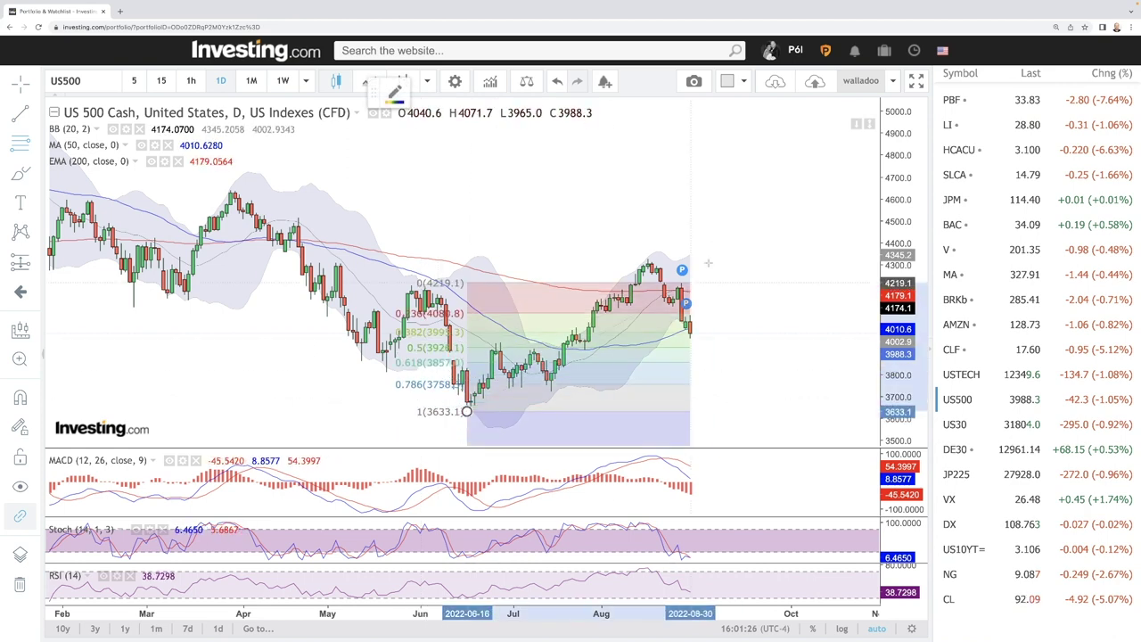
left_click(720, 260)
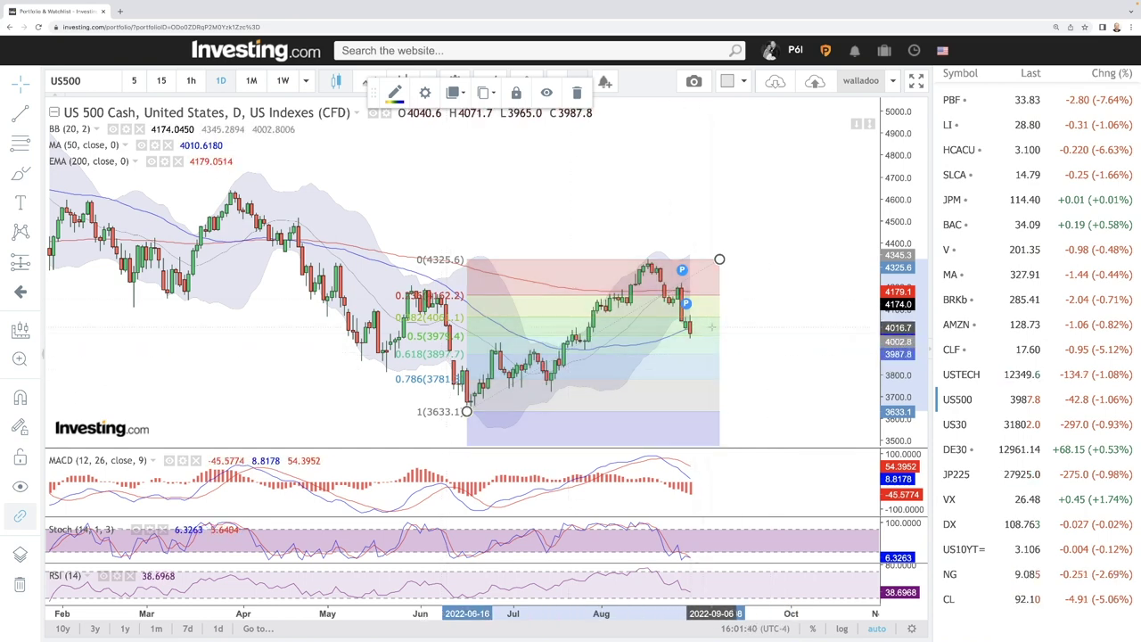
Sketch with the Brush a forward extension of the 50-day average and a projected US500 decline to about 3700
left_click(19, 174)
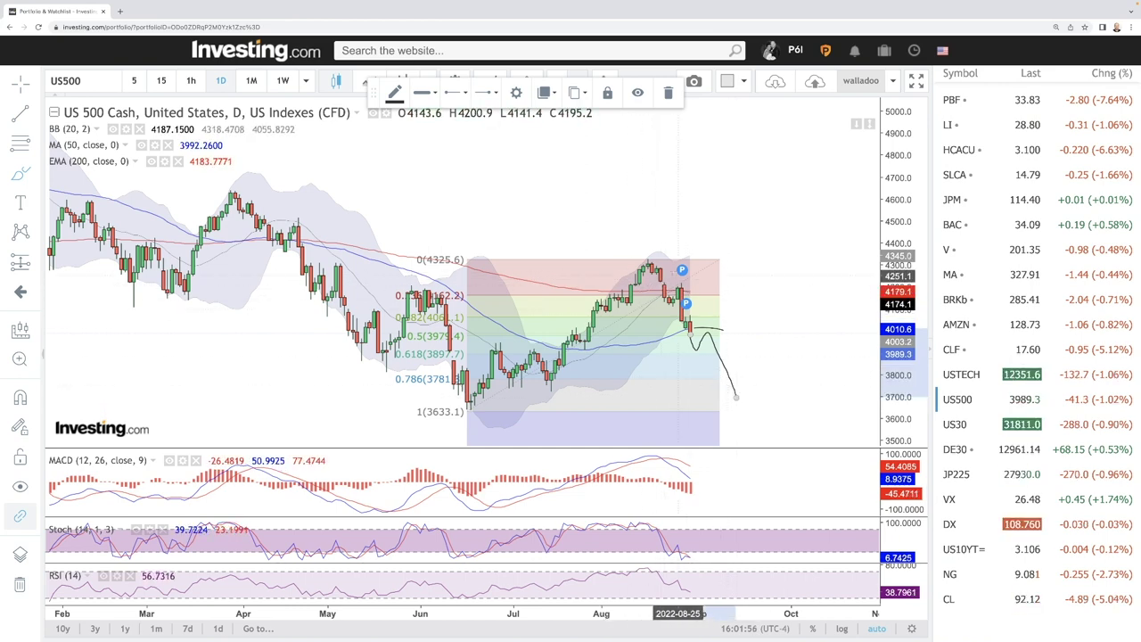
scroll(635, 330, "down", 5)
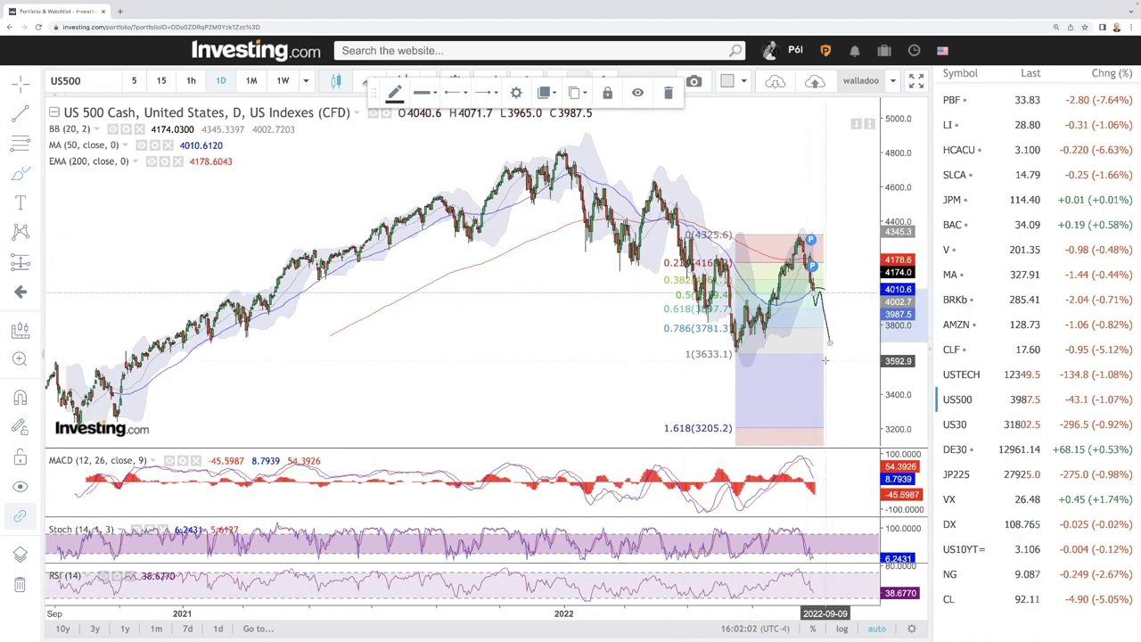
scroll(831, 346, "up", 5)
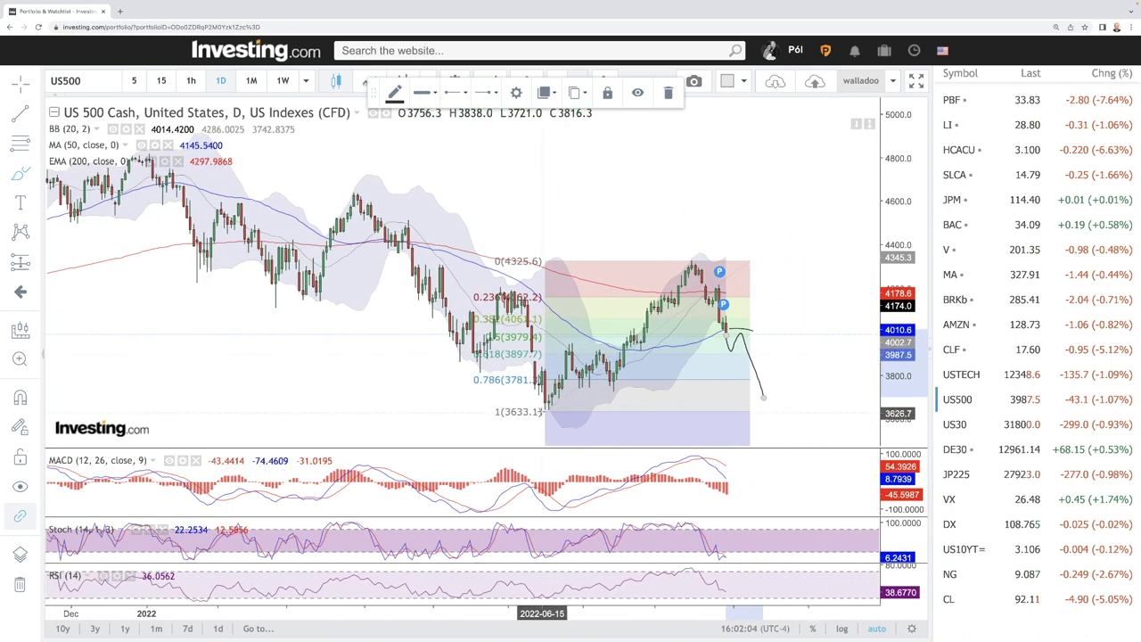
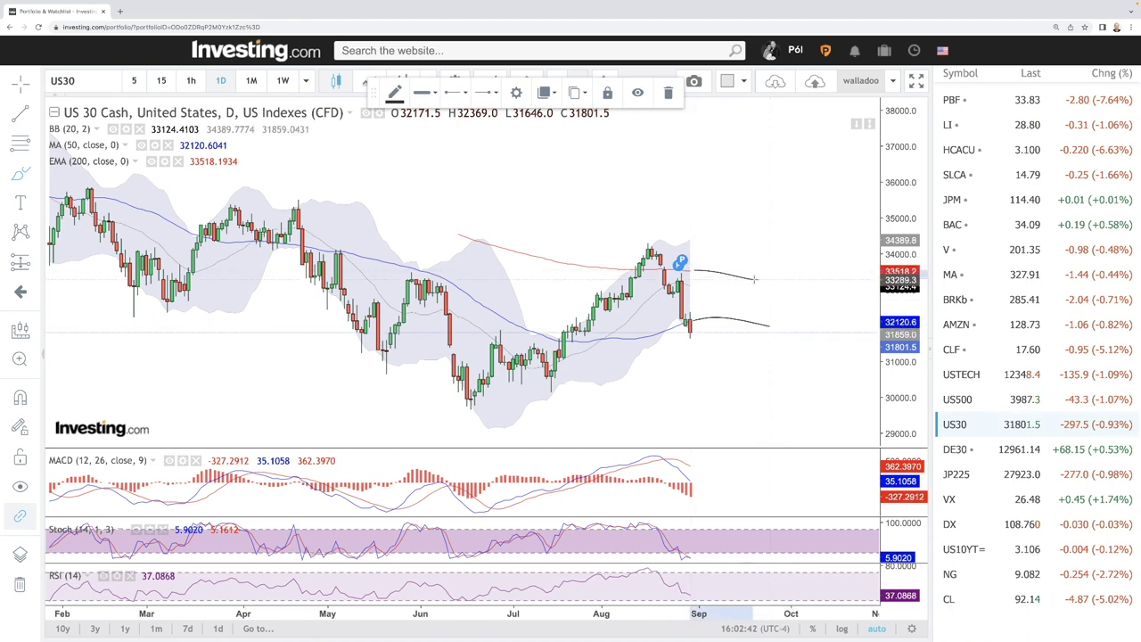
On the US30 chart, brush forward extensions of the two moving averages and trace the 2022 price swings to the latest candle
left_click(766, 284)
scroll(780, 421, "down", 6)
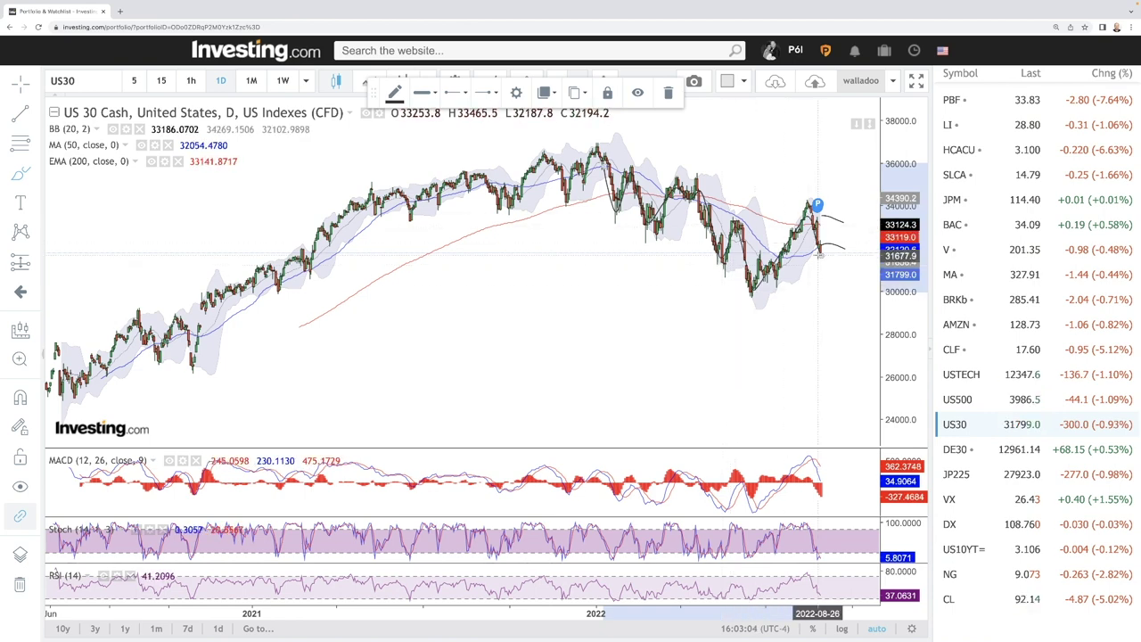
left_click_drag(826, 294, 834, 335)
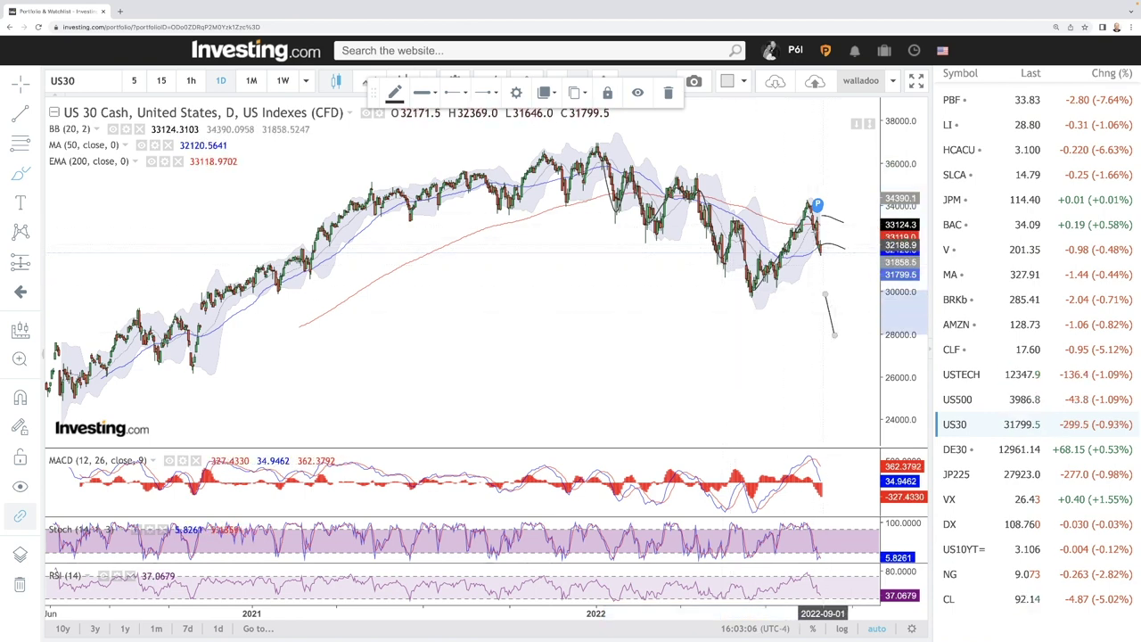
scroll(801, 337, "up", 5)
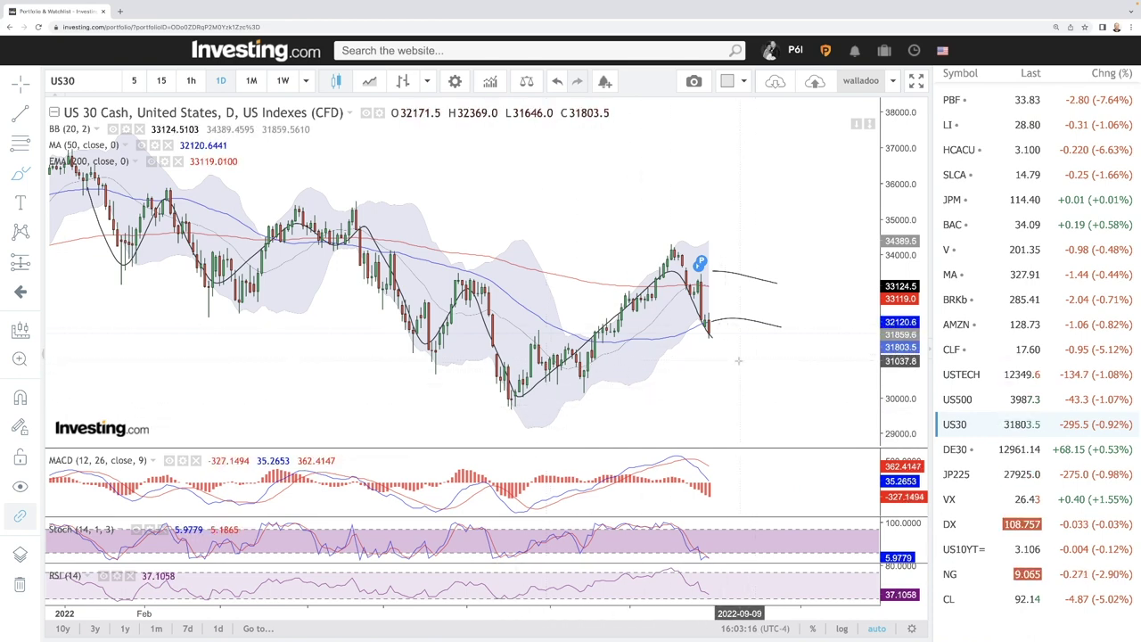
Draw a Fib Retracement on the US30 chart from the June low at about 29662.2 to the August high at about 34269.1
scroll(738, 361, "down", 3)
scroll(738, 360, "up", 2)
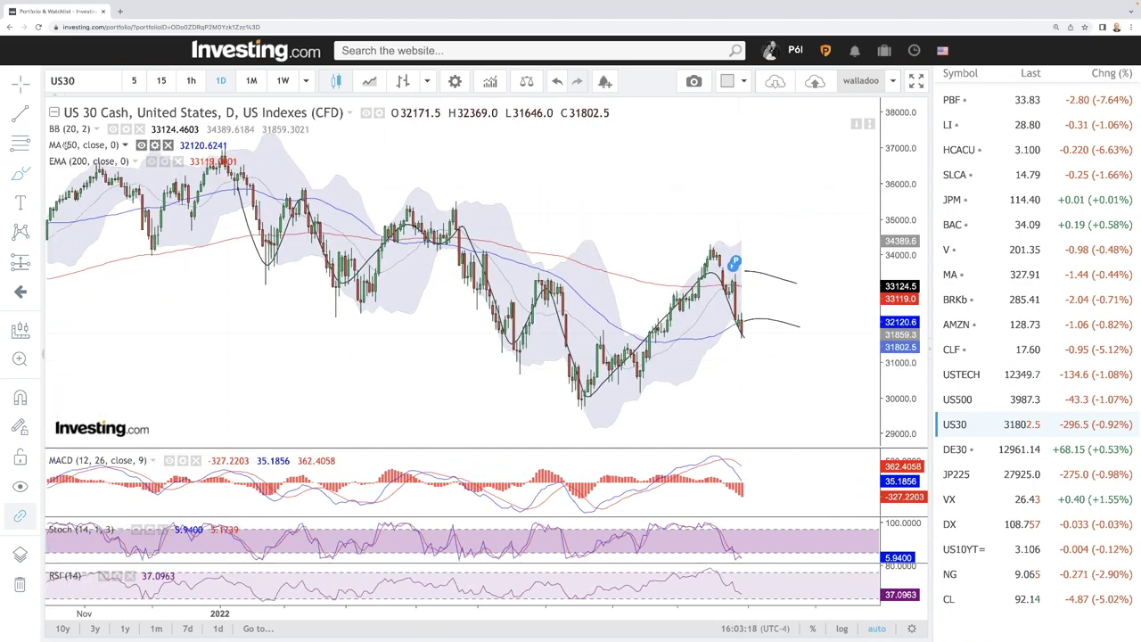
left_click(30, 143)
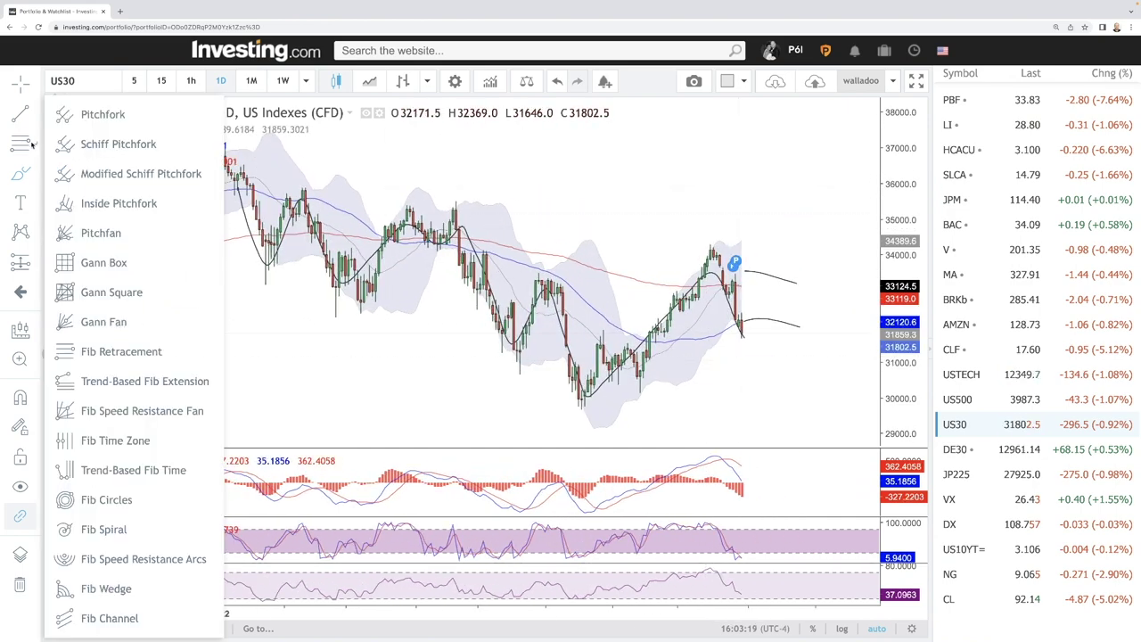
left_click(122, 352)
left_click(588, 409)
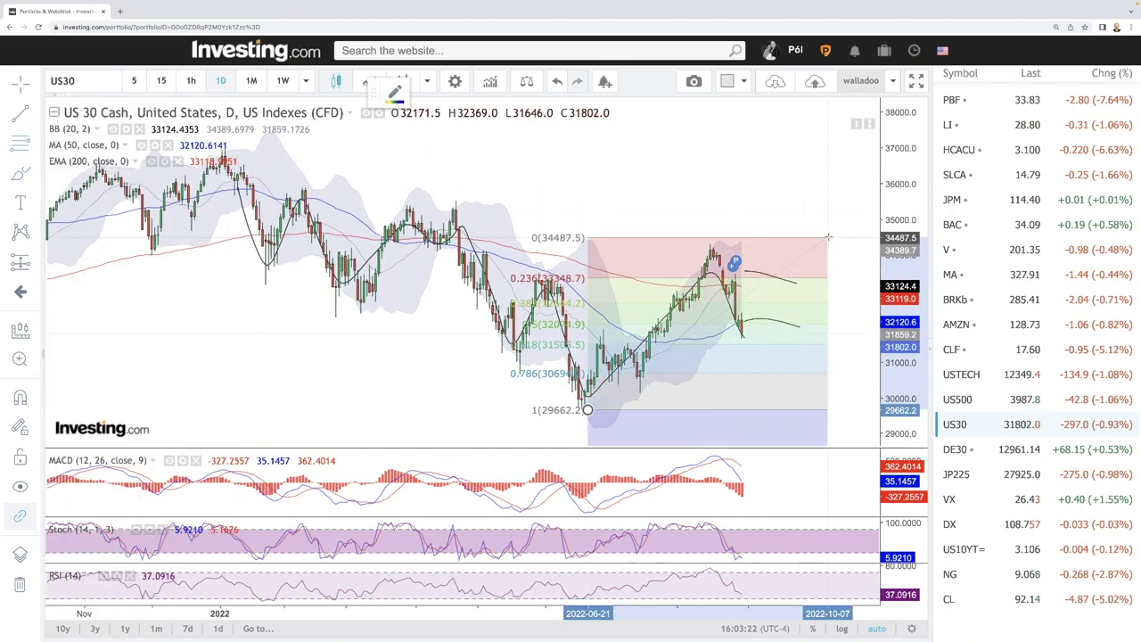
left_click(824, 244)
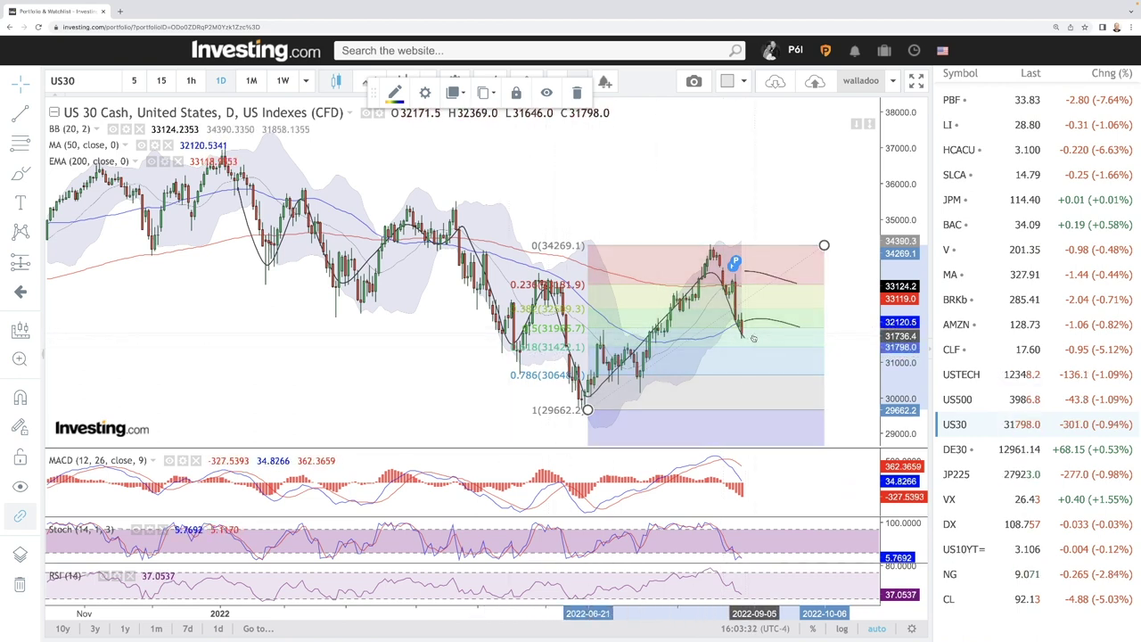
scroll(758, 348, "up", 3)
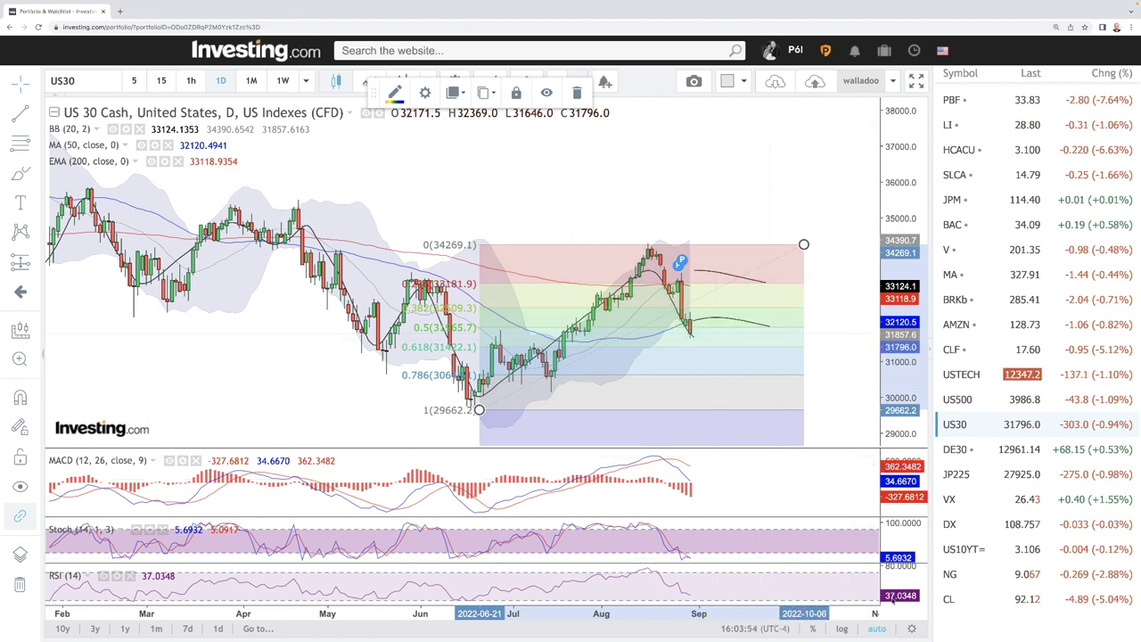
Open the DE30 (DAX) daily chart from the watchlist
left_click(976, 455)
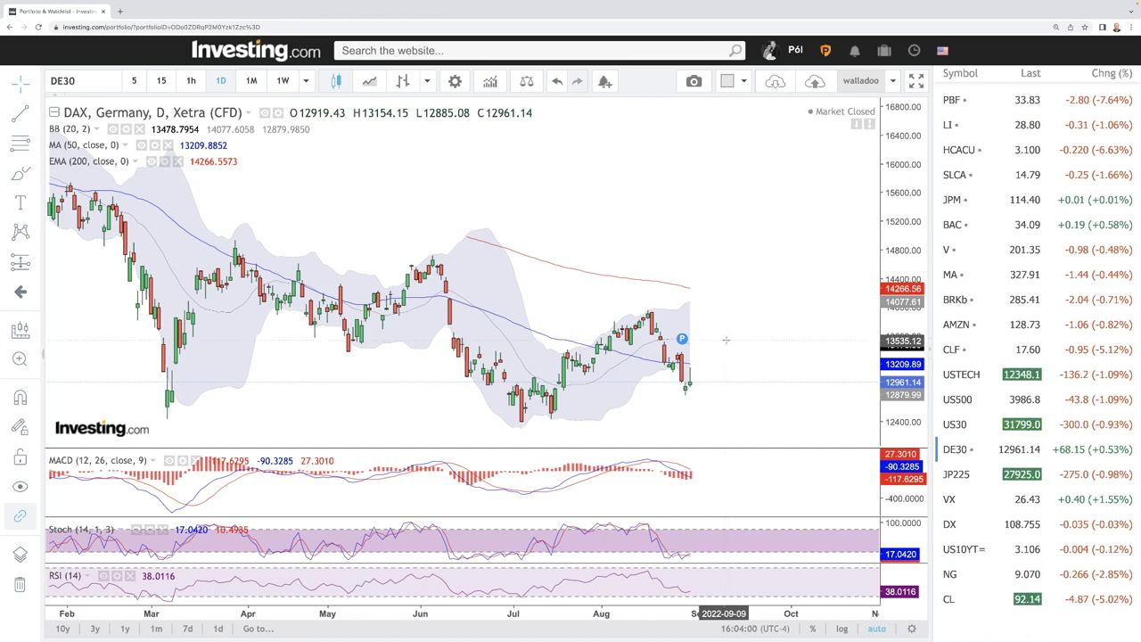
Brush forward extensions of the DAX's 50-day average down to about 12900 and its 200-day average down to about 13900
scroll(729, 342, "up", 3)
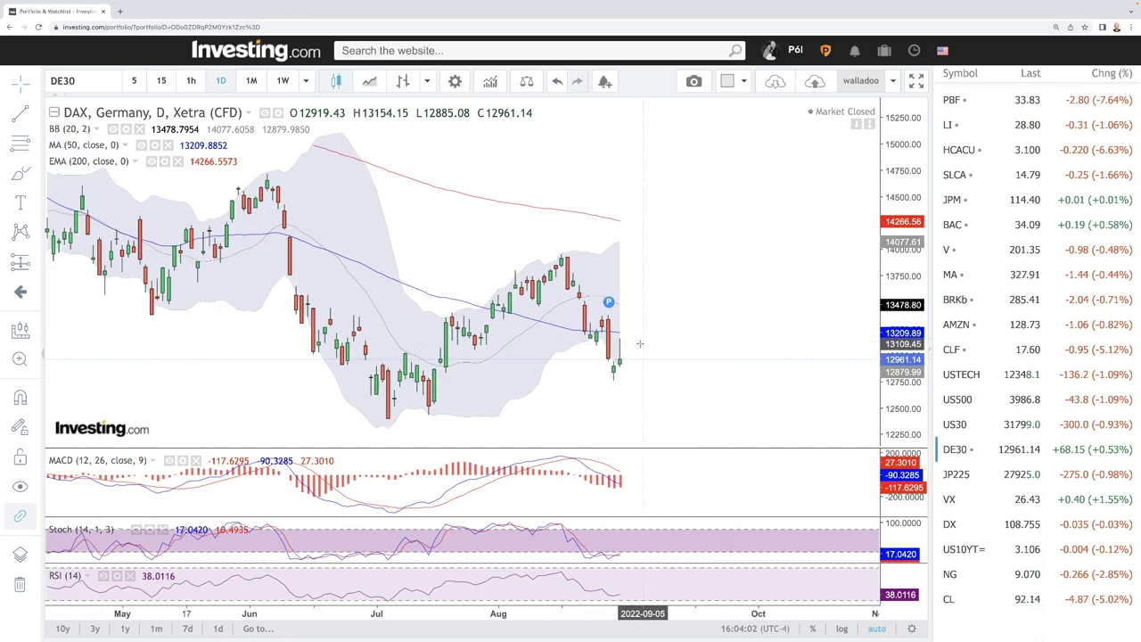
left_click(20, 173)
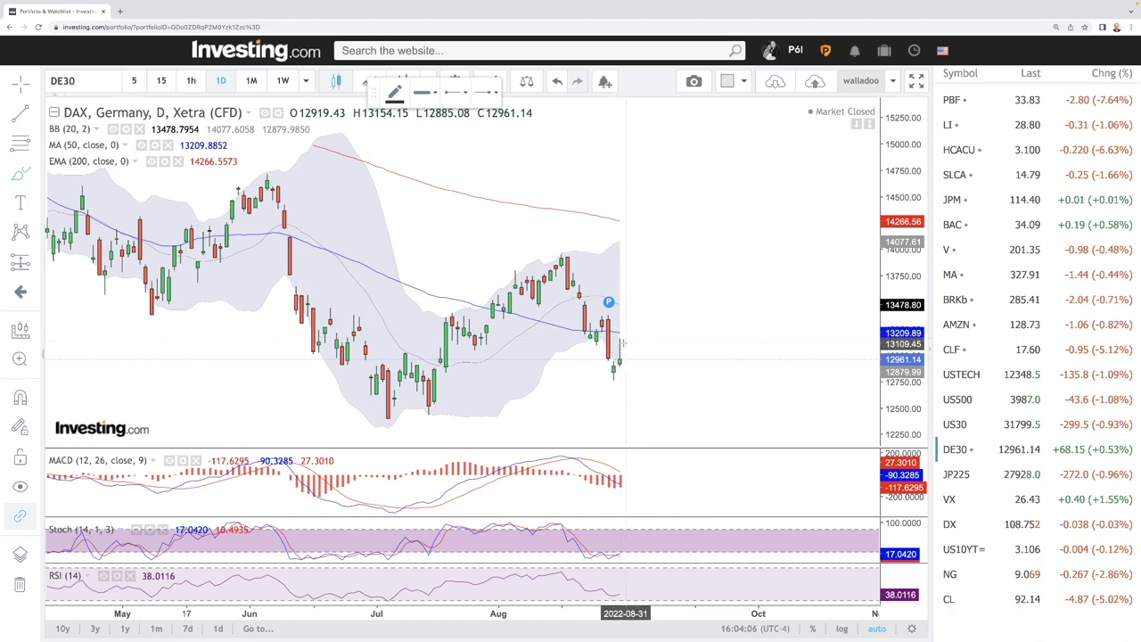
scroll(657, 382, "up", 2)
scroll(660, 382, "down", 4)
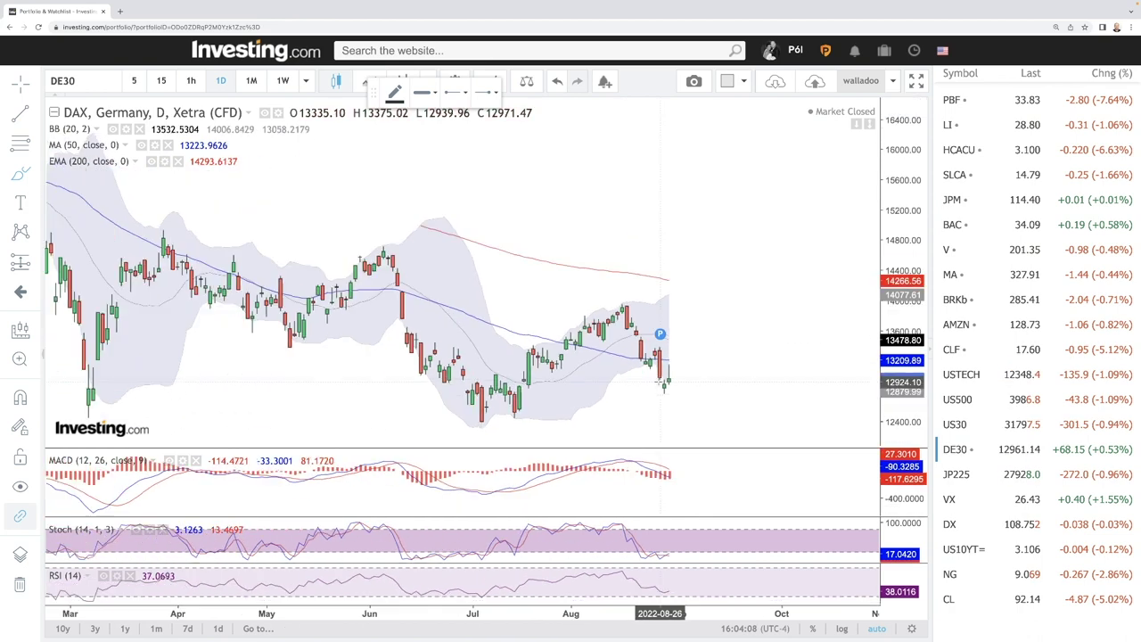
scroll(660, 382, "down", 2)
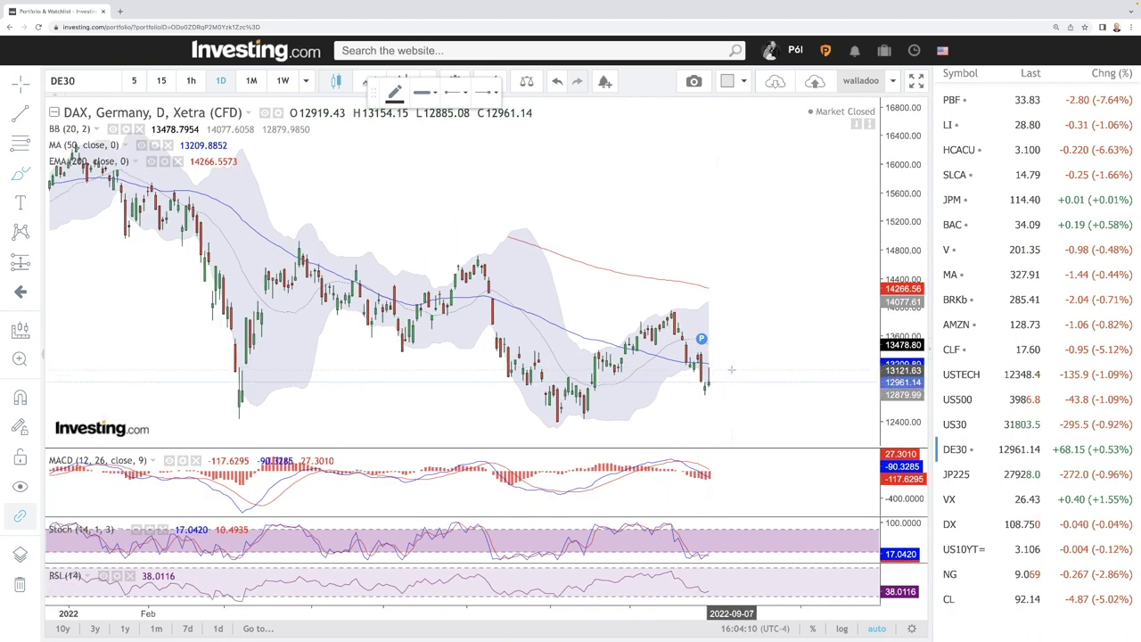
left_click_drag(712, 364, 801, 385)
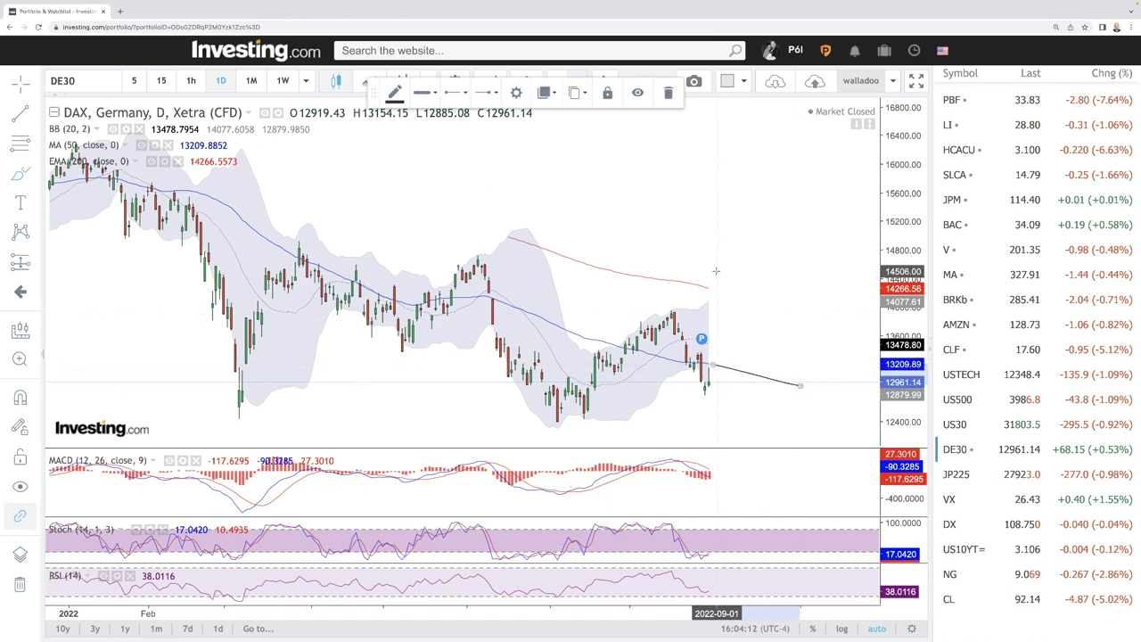
left_click_drag(710, 287, 804, 314)
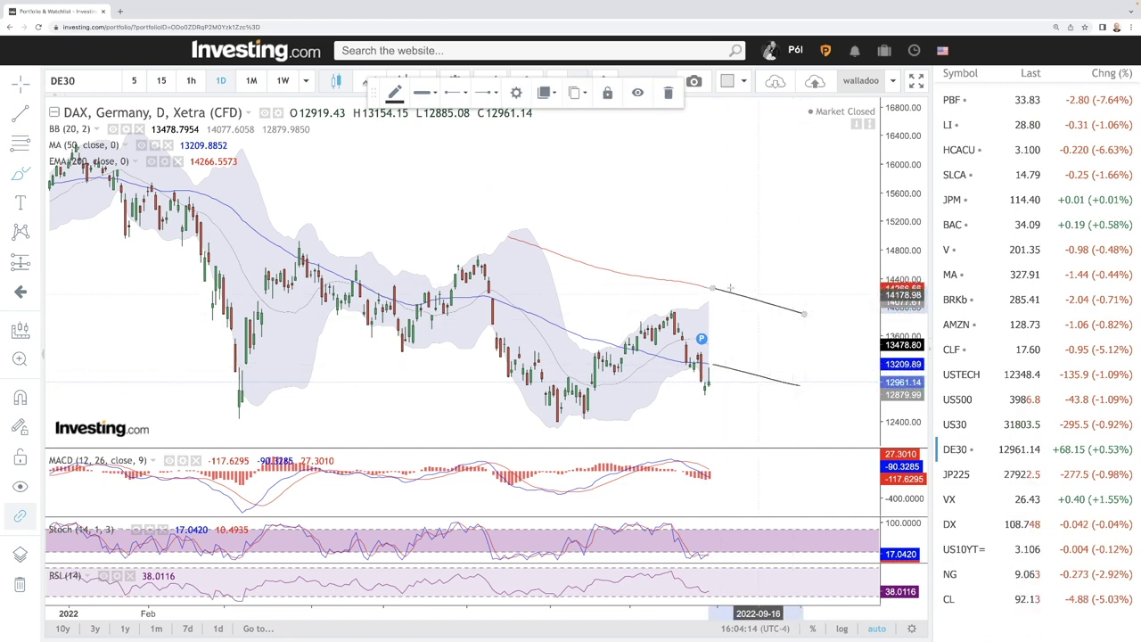
Delete the 200-day extension and redraw it curving down from the average's end with more price history loaded
scroll(725, 297, "down", 3)
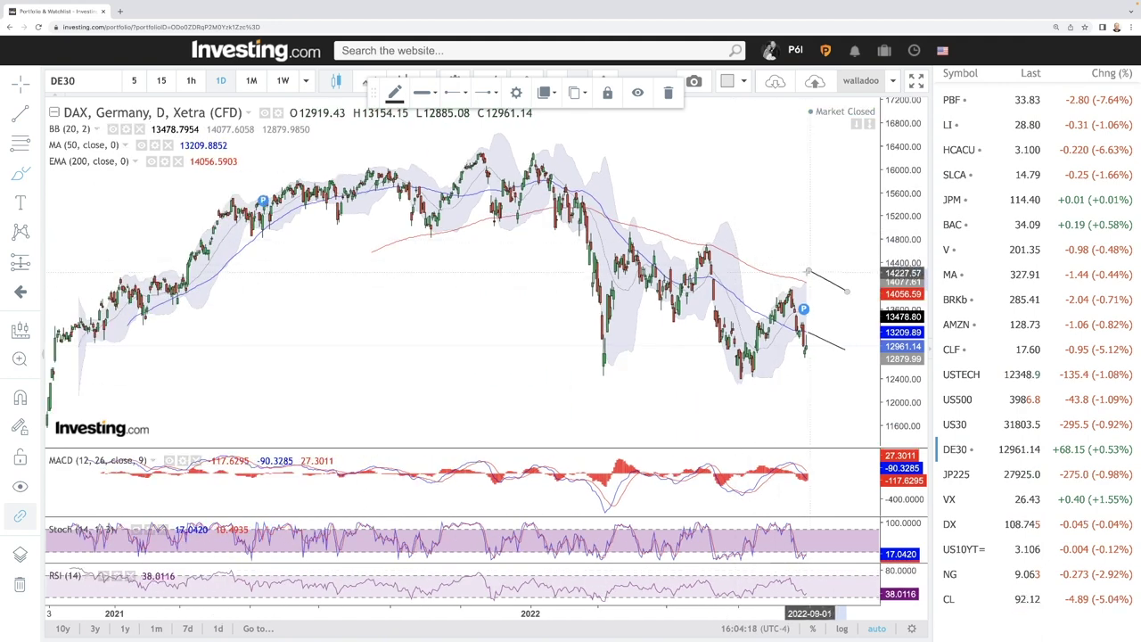
key("Delete")
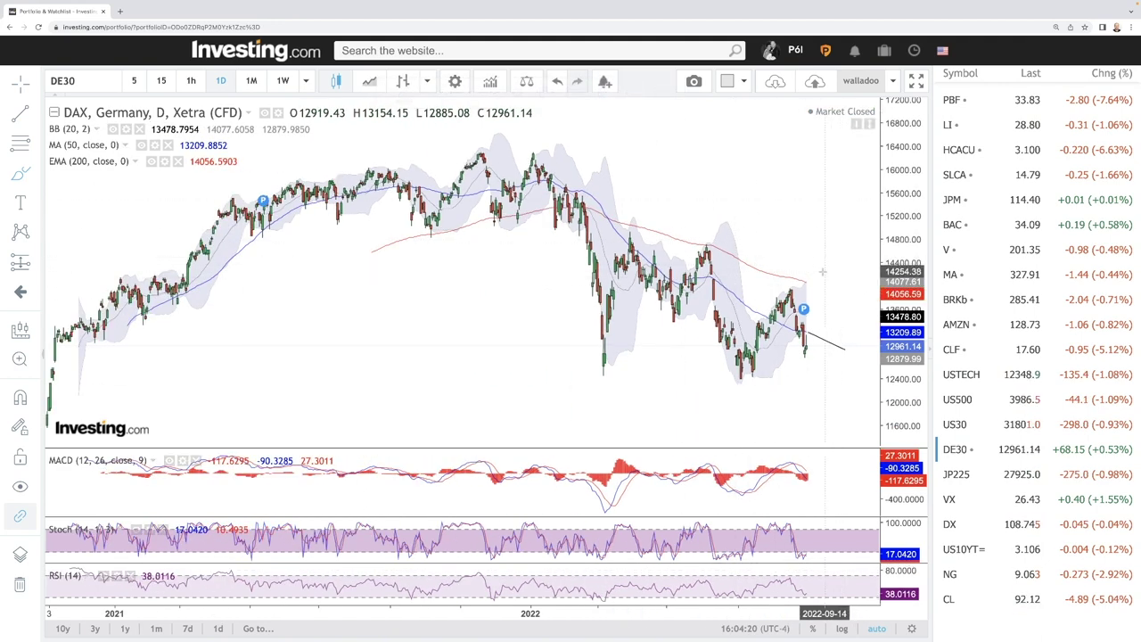
left_click_drag(806, 284, 849, 299)
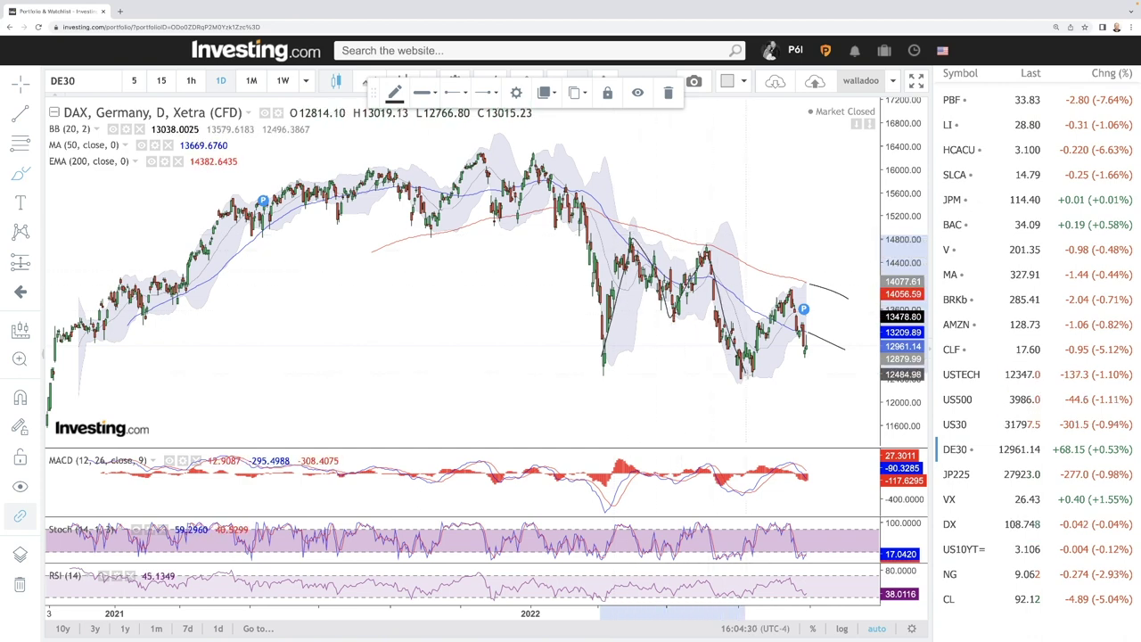
Trace the DAX swings from the March low to the latest candle and underline the March and July lows near 12400
left_click(740, 376)
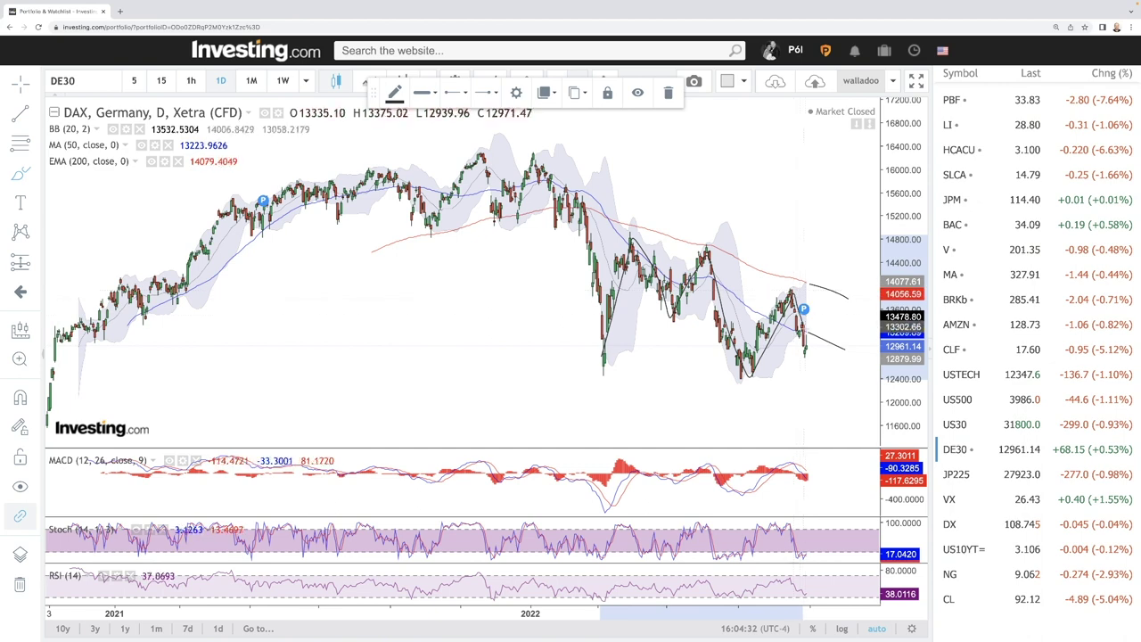
left_click(604, 376)
left_click(747, 378)
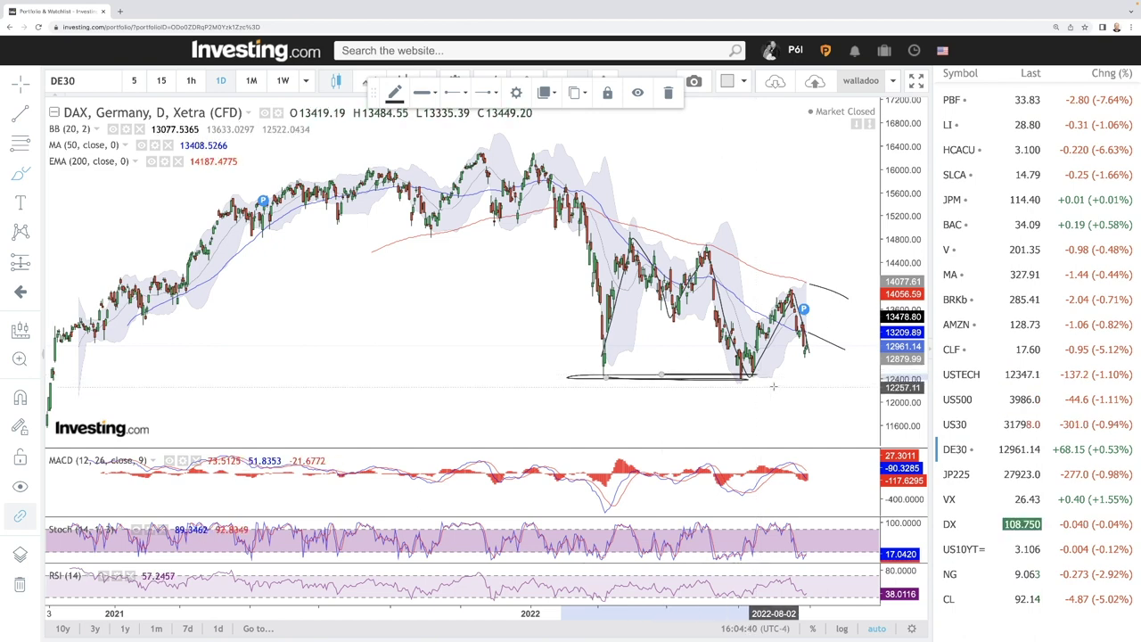
Compare the DAX's marked 2022 lows with its longer price history, including the 2020 lows
scroll(599, 336, "down", 5)
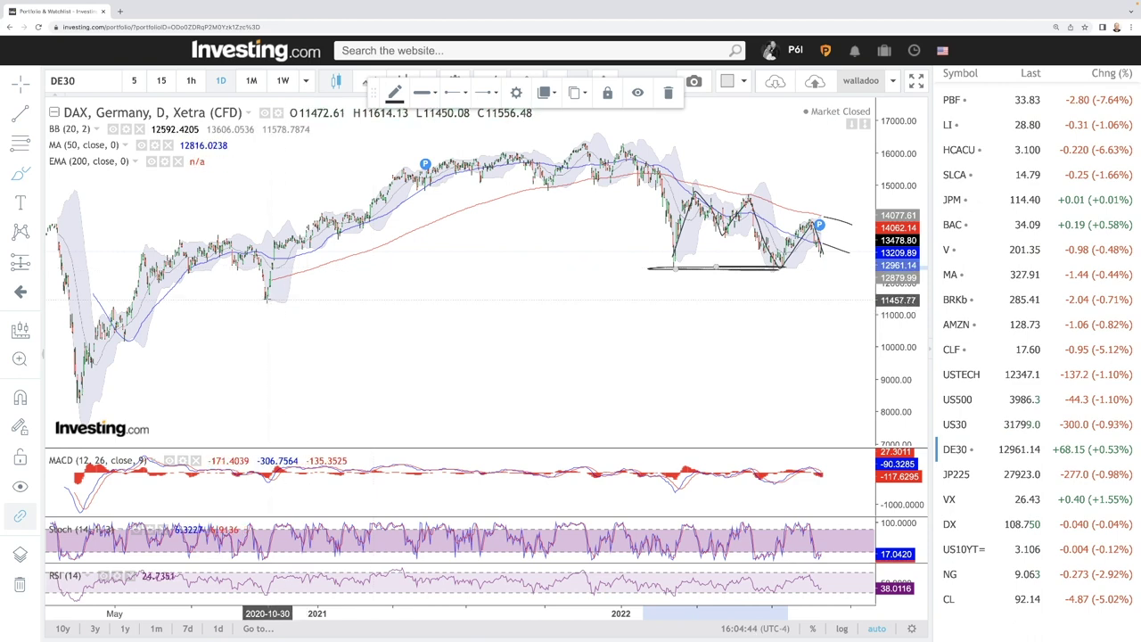
scroll(267, 300, "down", 2)
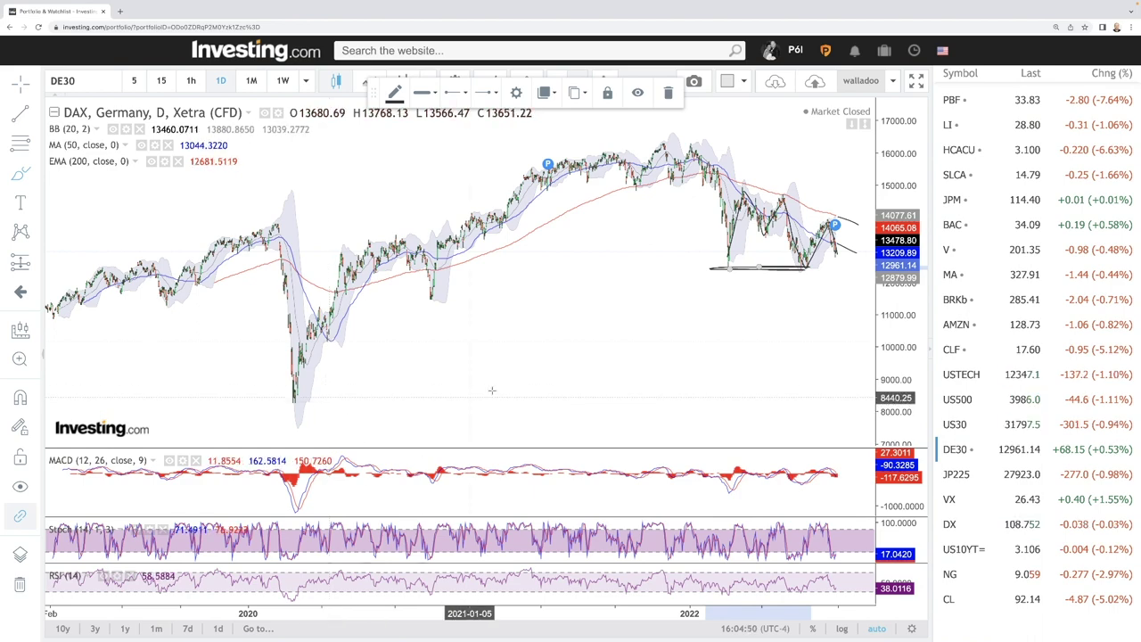
scroll(819, 323, "up", 3)
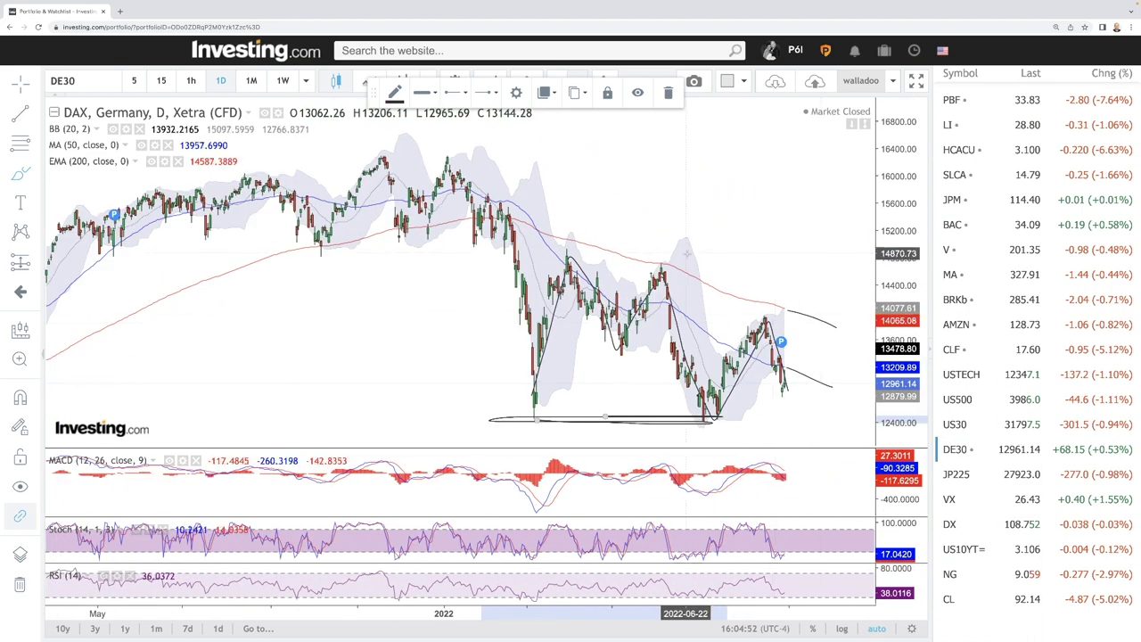
scroll(774, 294, "down", 3)
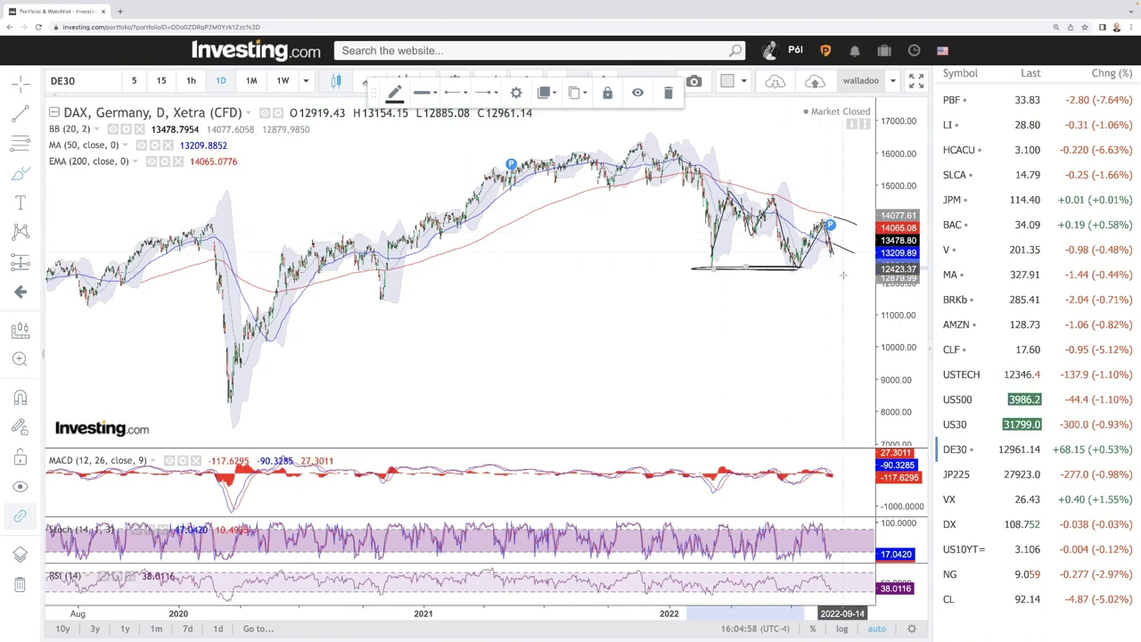
scroll(843, 276, "up", 5)
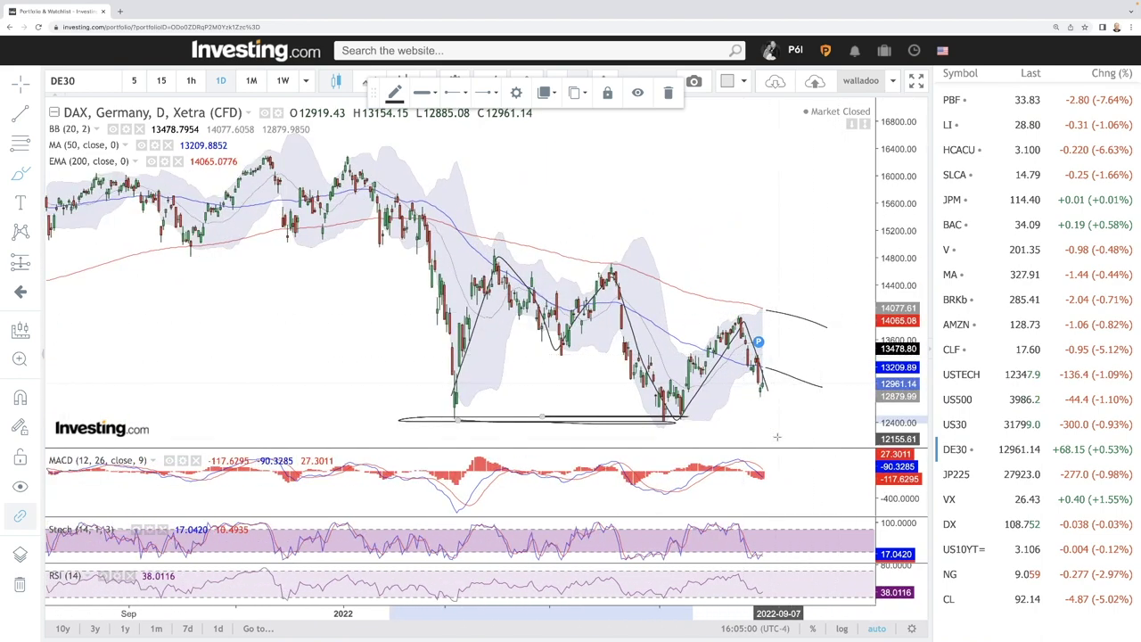
scroll(777, 436, "up", 3)
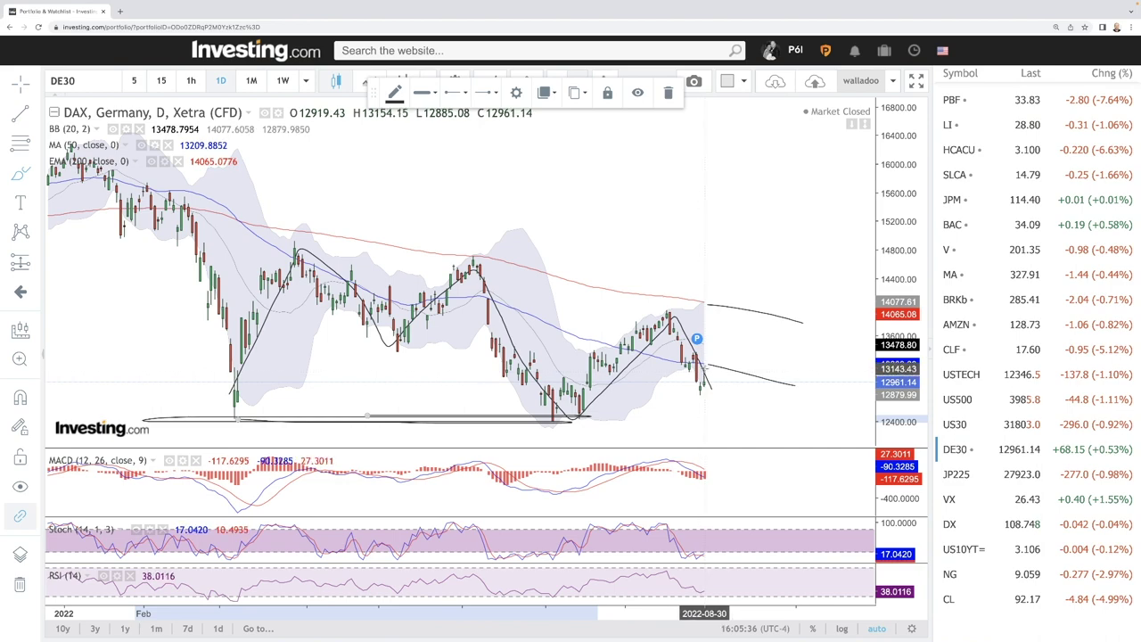
Open the JP225 (Nikkei 225) daily chart and brush a slightly rising forward extension of the 200-day average
left_click(979, 476)
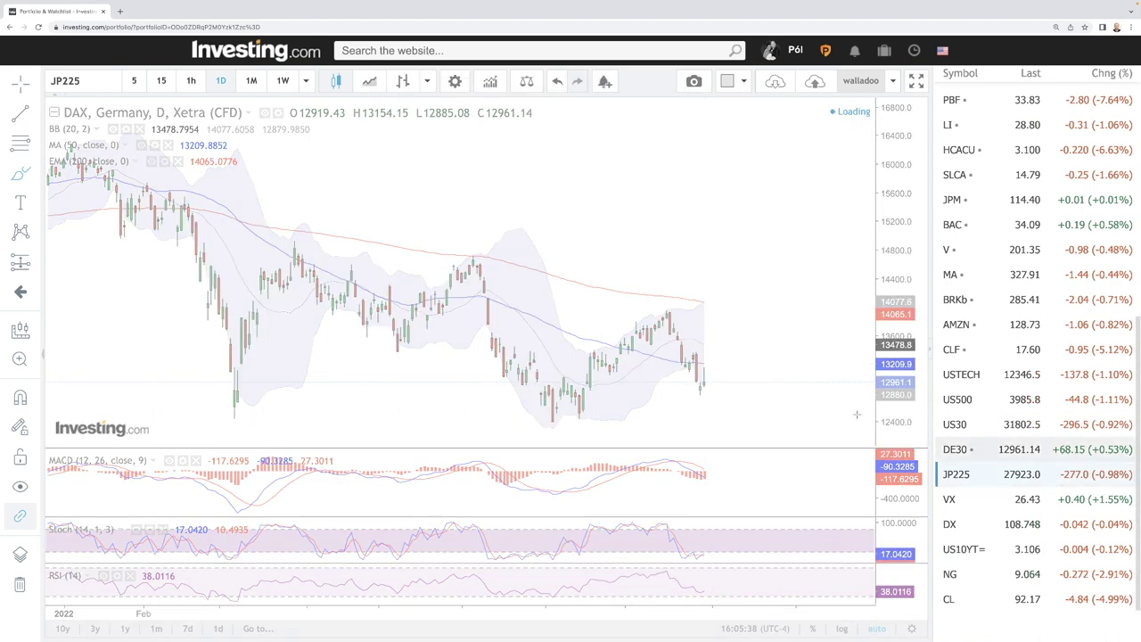
scroll(748, 292, "up", 5)
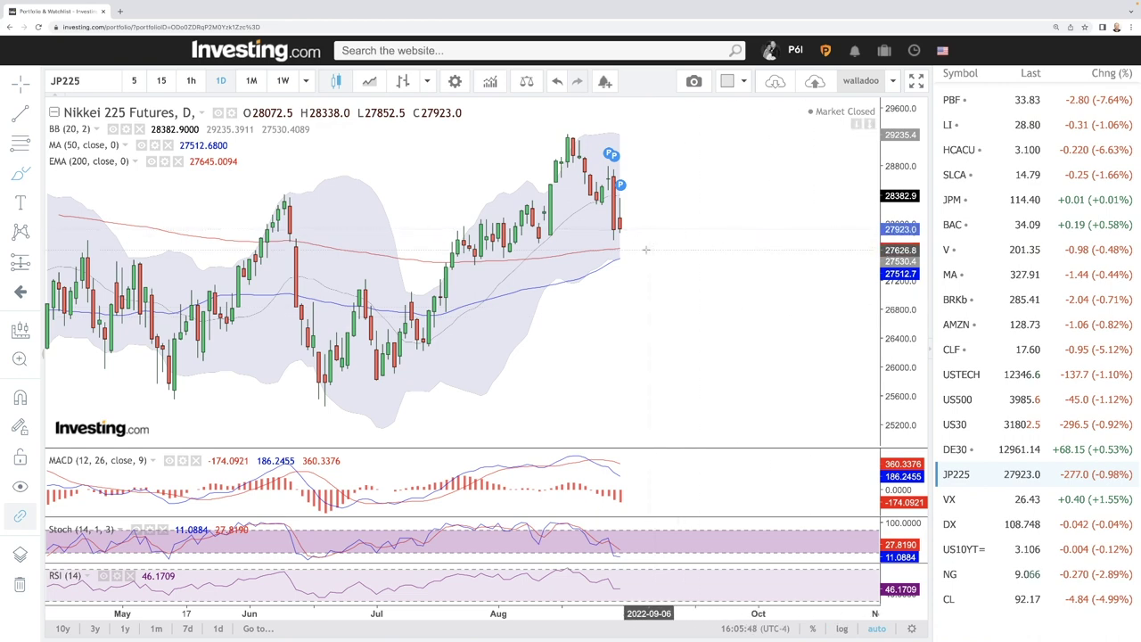
scroll(704, 245, "down", 5)
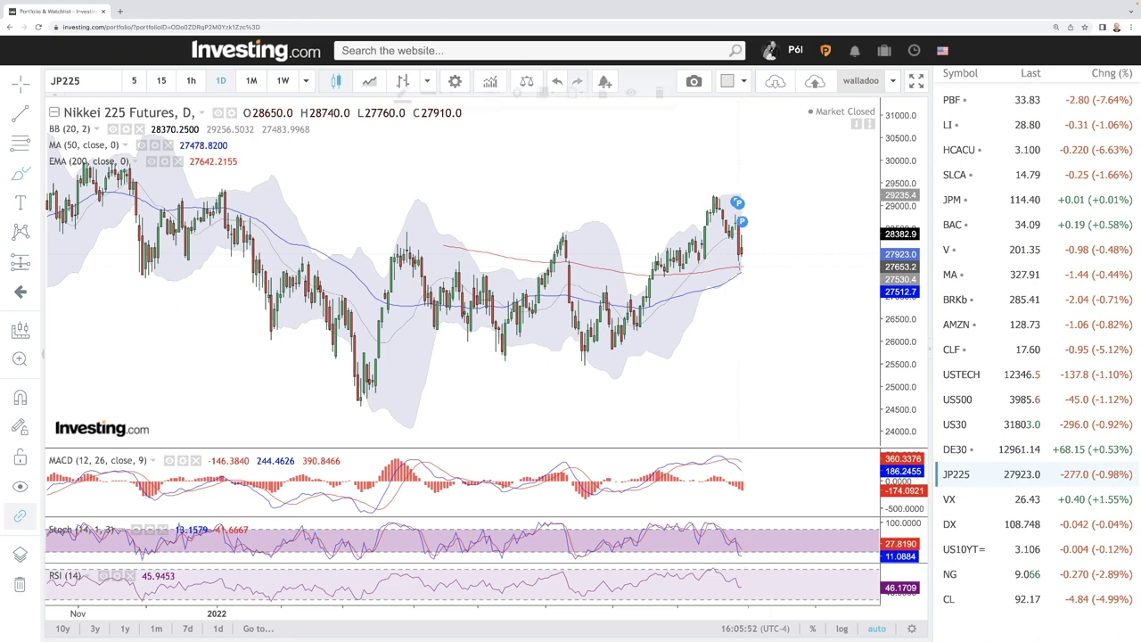
left_click_drag(745, 266, 790, 256)
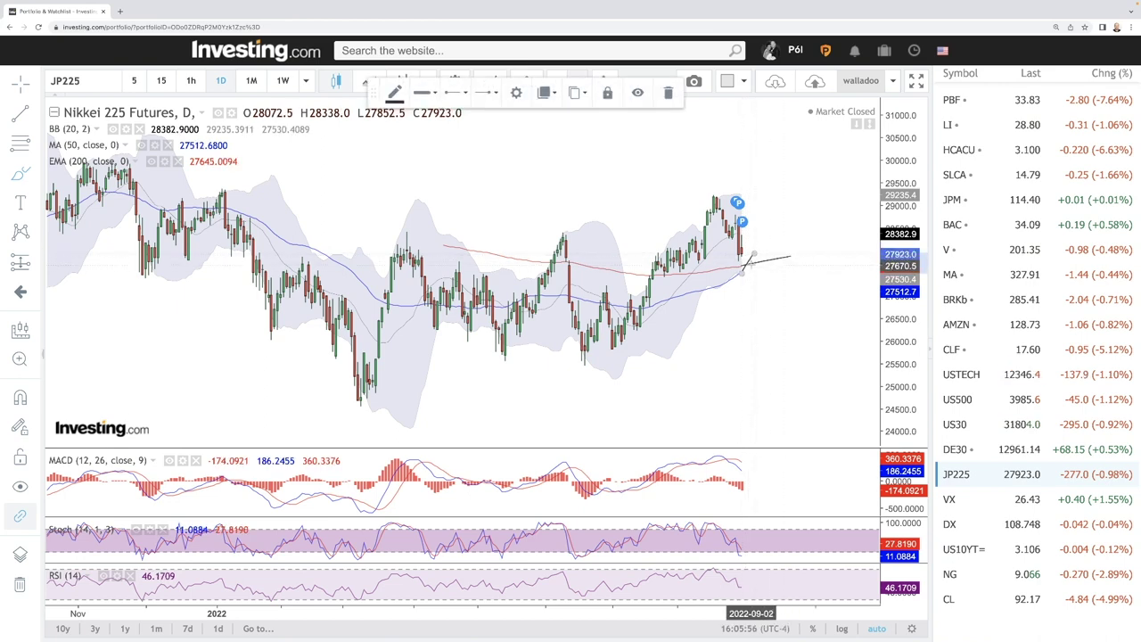
Delete the short brush stroke at the end of the Nikkei's 50-day average
scroll(811, 276, "down", 2)
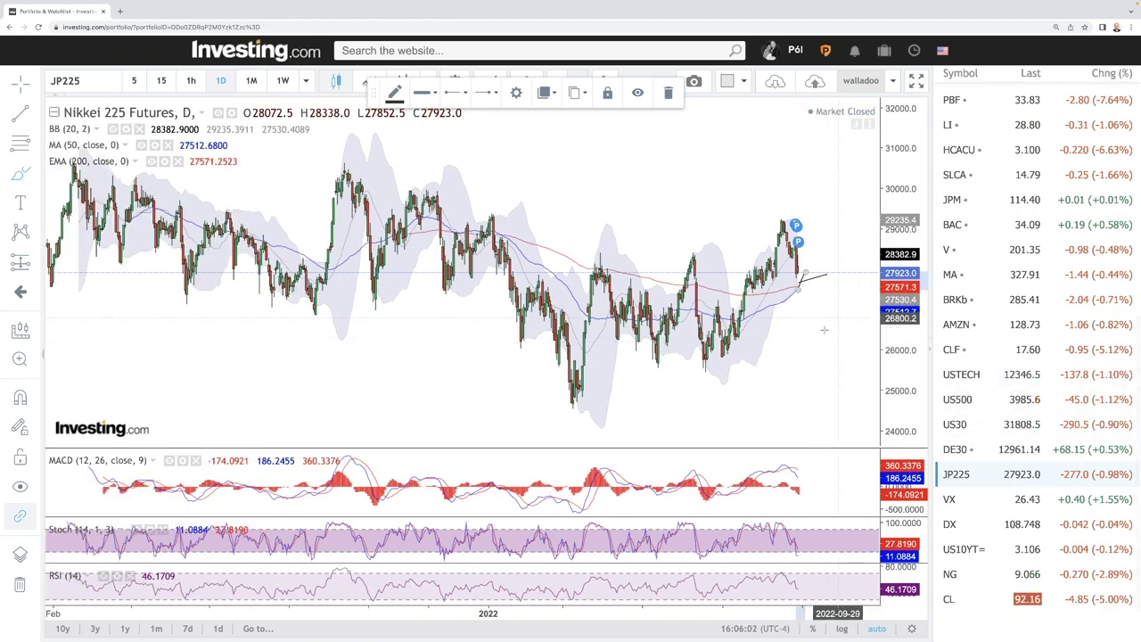
scroll(827, 340, "up", 5)
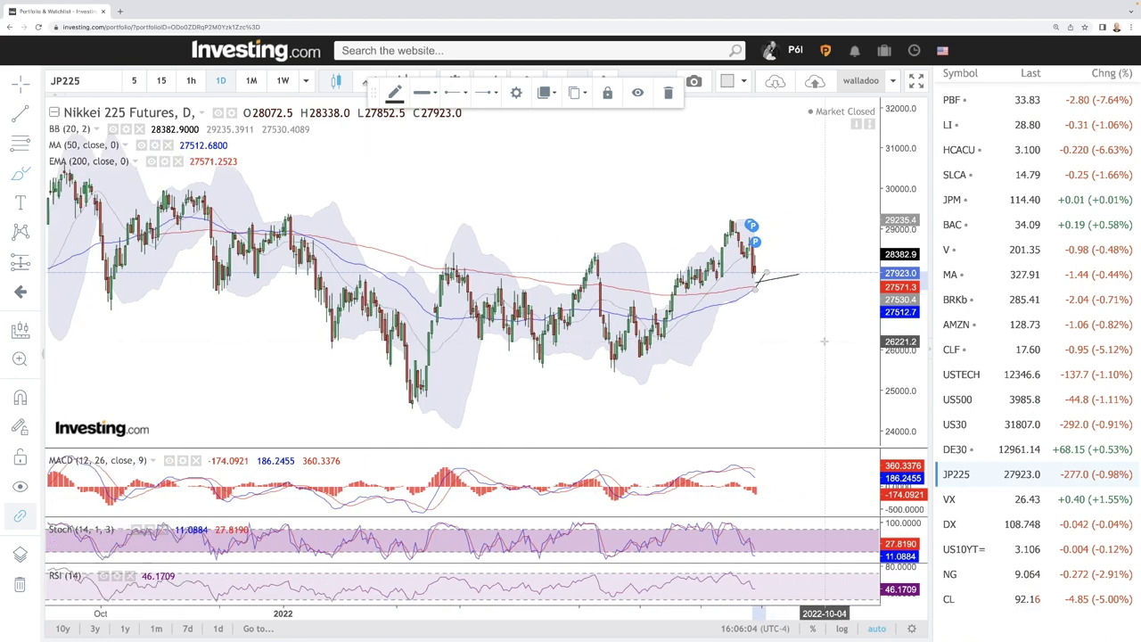
left_click(670, 92)
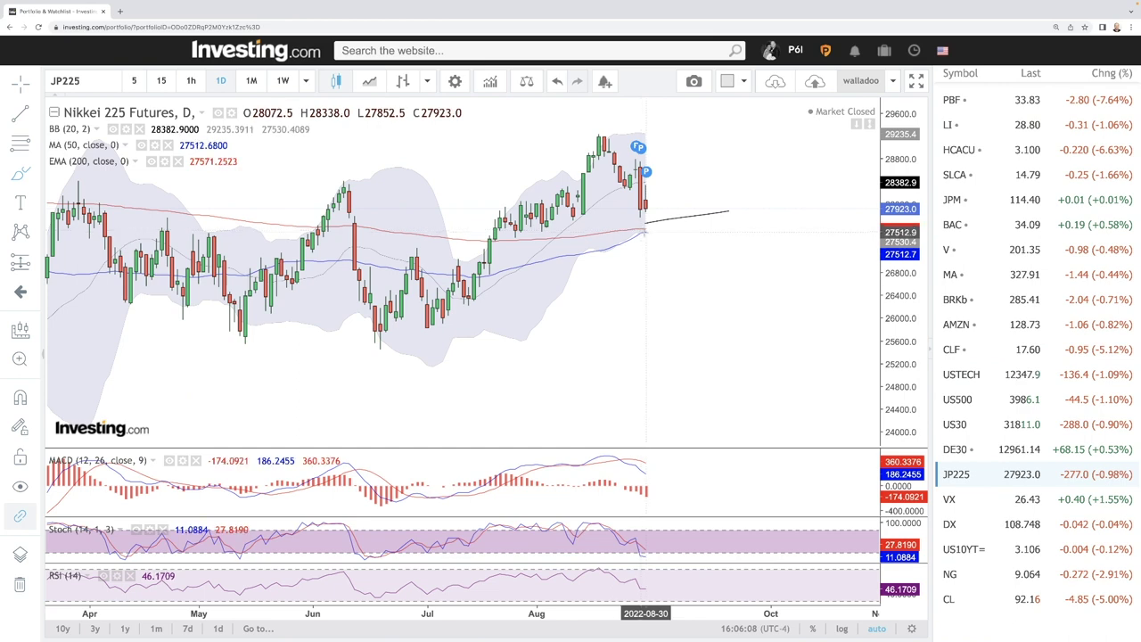
Try a falling 50-day average extension, remove it, and sketch a projected decline from the latest candle to about 26800
left_click_drag(644, 232, 718, 264)
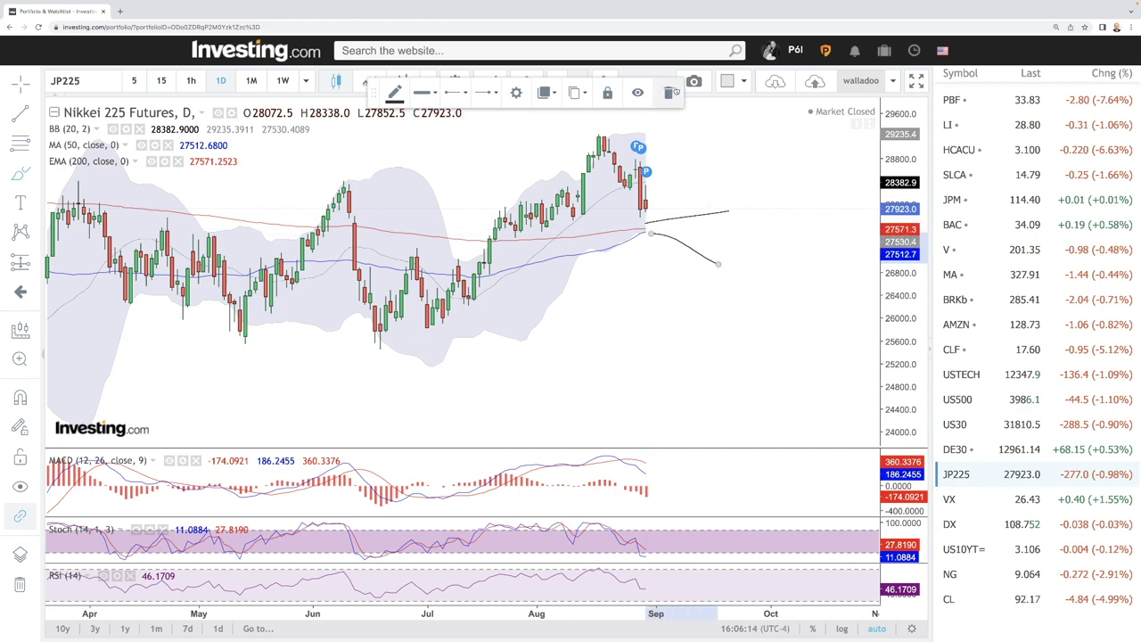
left_click(668, 91)
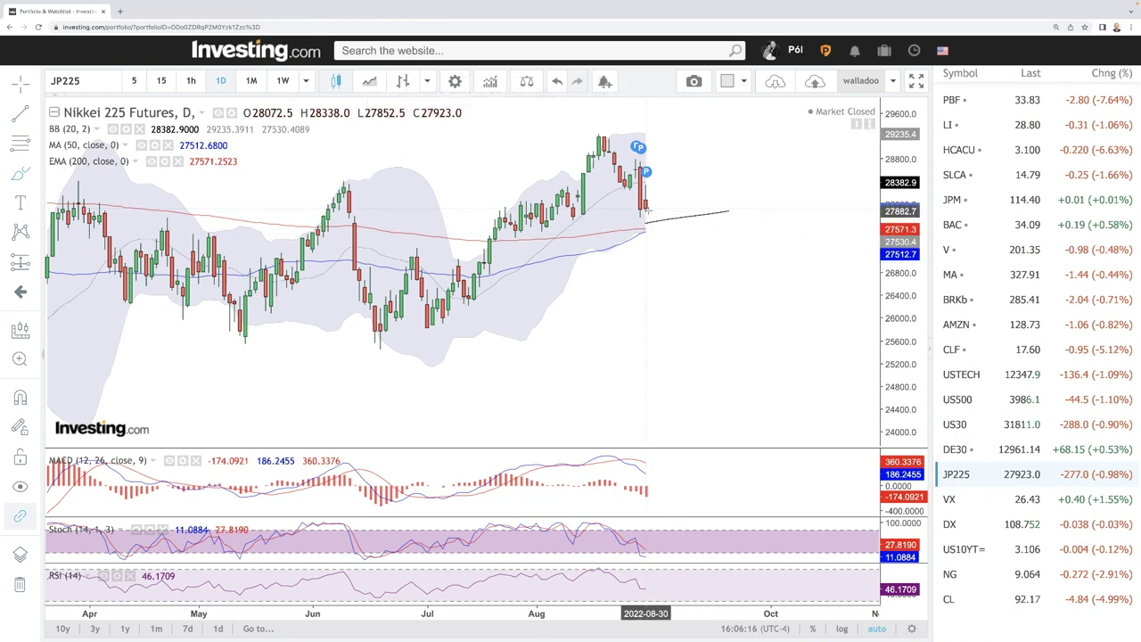
left_click_drag(646, 214, 663, 261)
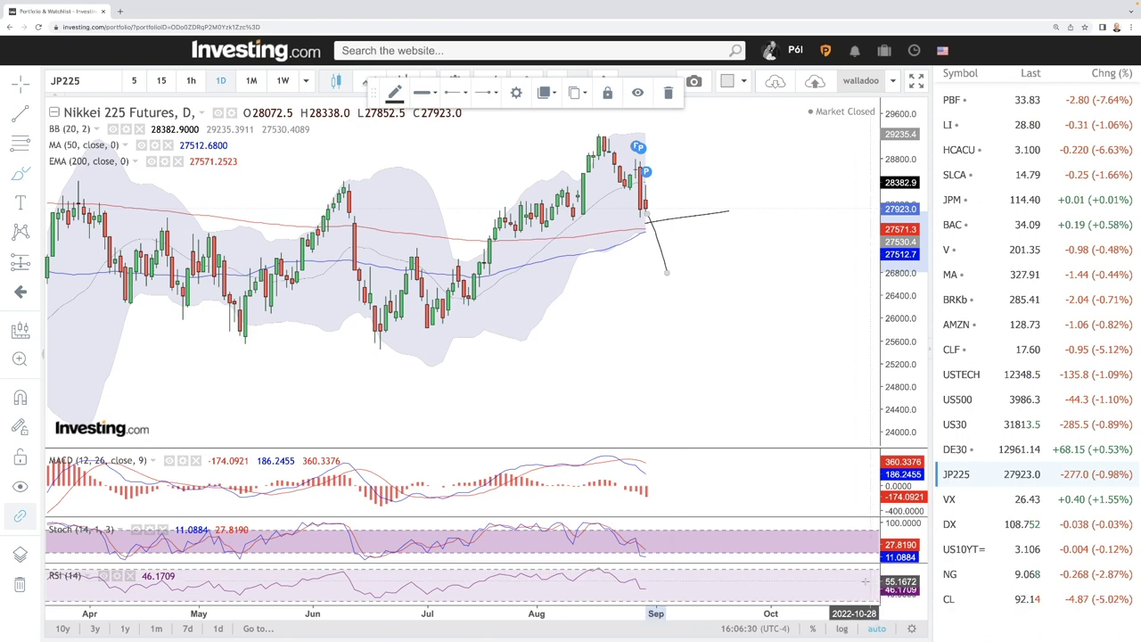
Circle the Nikkei's late-February, May and June lows and its March and June highs with the Brush
scroll(696, 377, "down", 2)
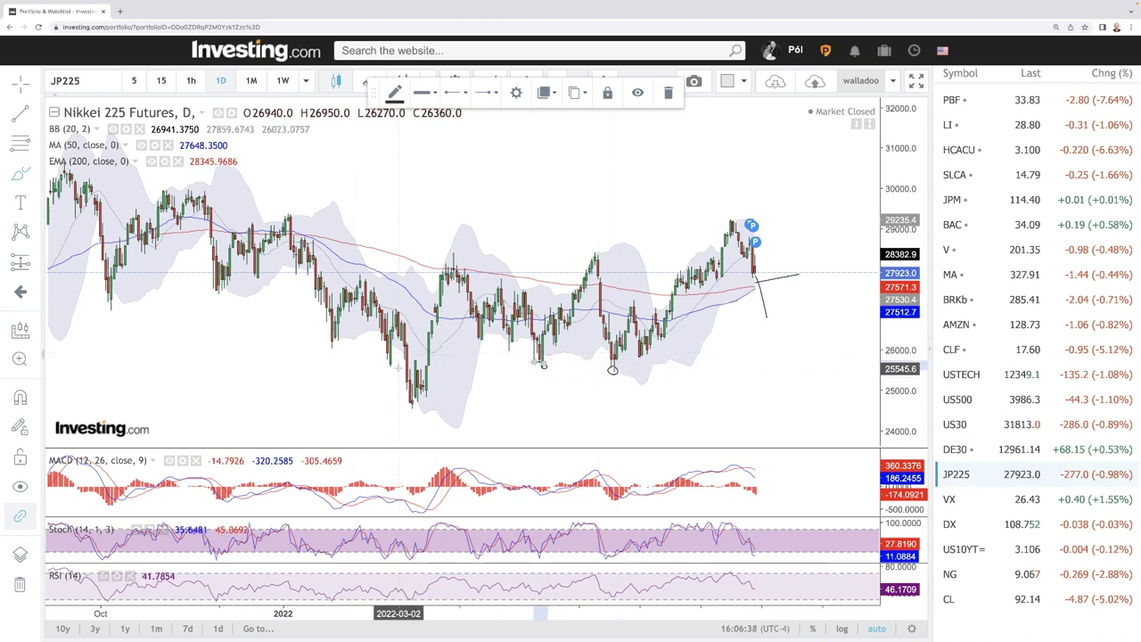
left_click_drag(396, 362, 395, 363)
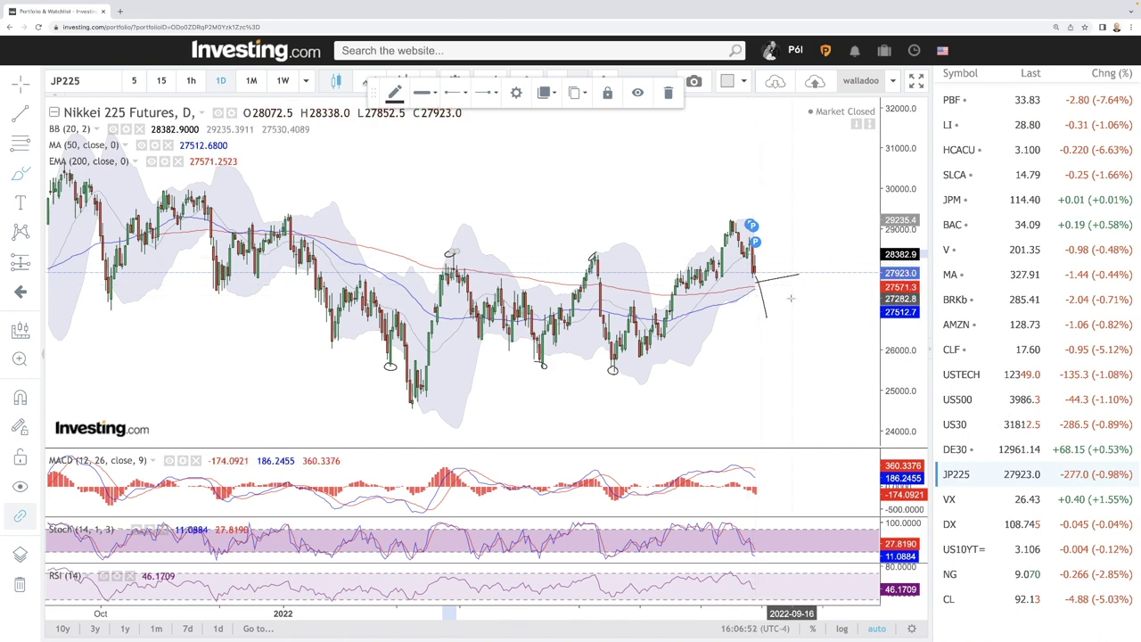
Trace the pullback from the Nikkei's August high and sketch a projected rebound to about 29400
scroll(756, 286, "up", 2)
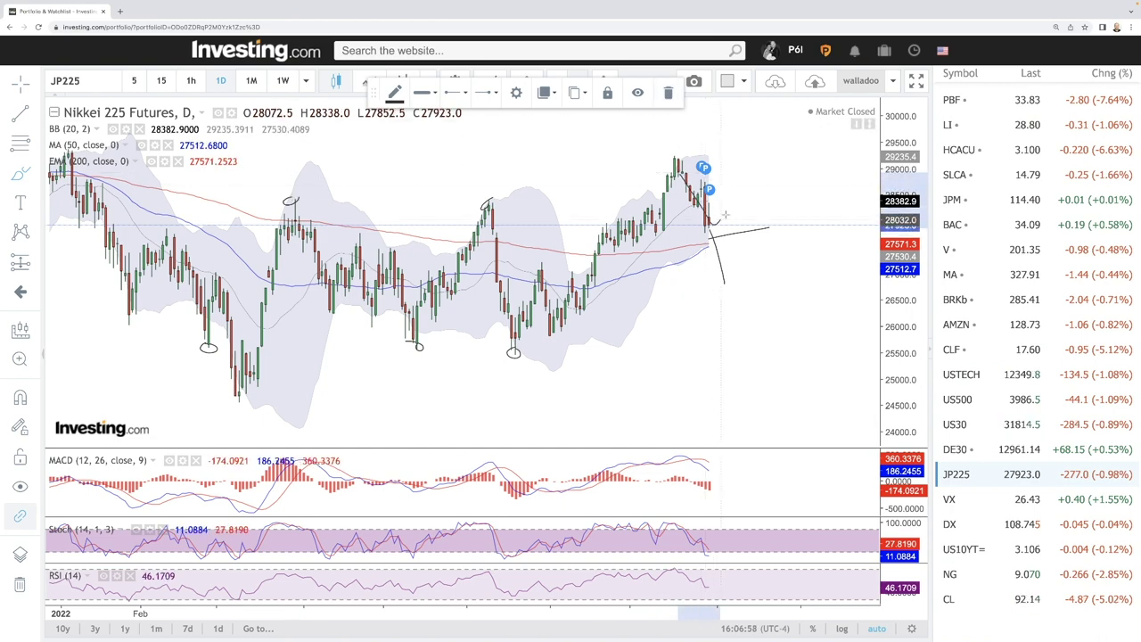
left_click_drag(725, 214, 777, 146)
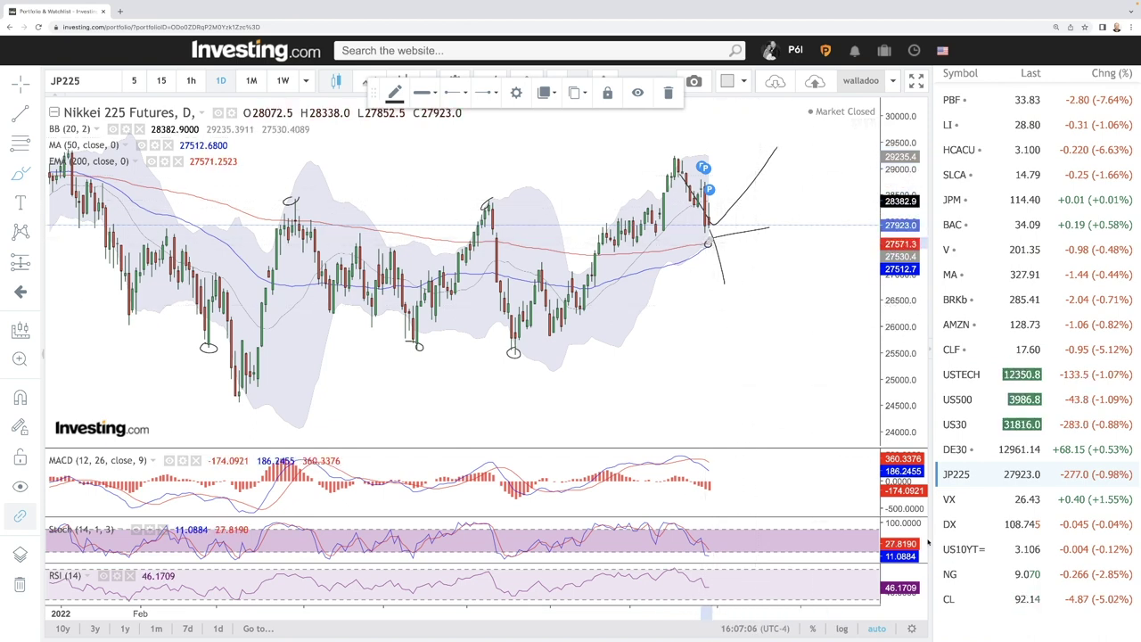
Open the VX (S&P 500 VIX Futures) daily chart and examine its recent rise against the swings since 2021
left_click(954, 505)
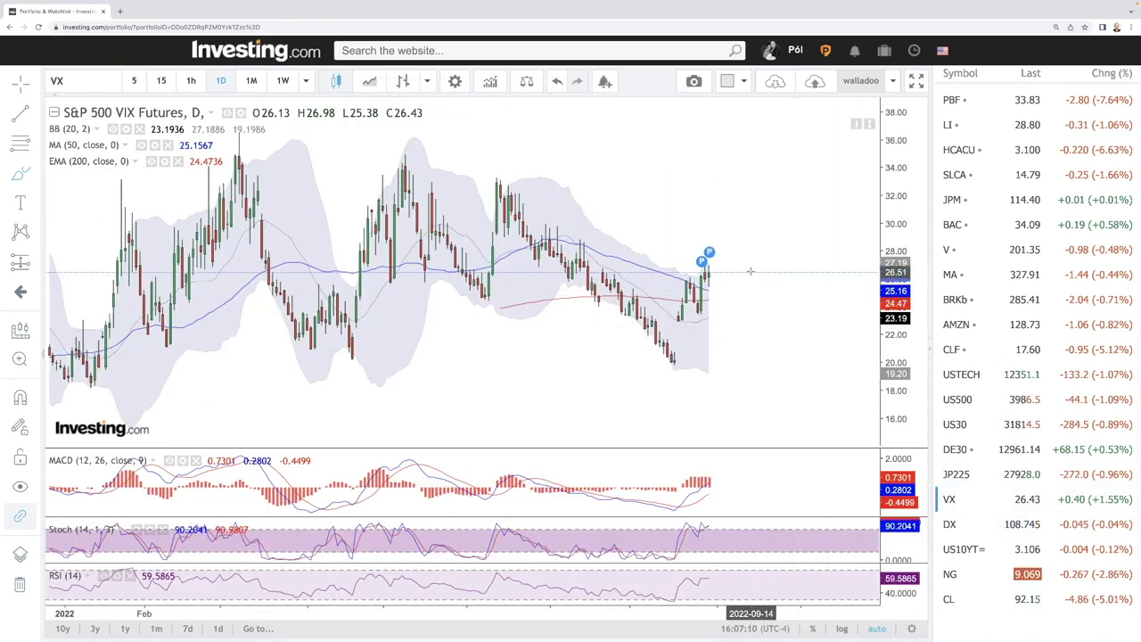
scroll(750, 271, "down", 2)
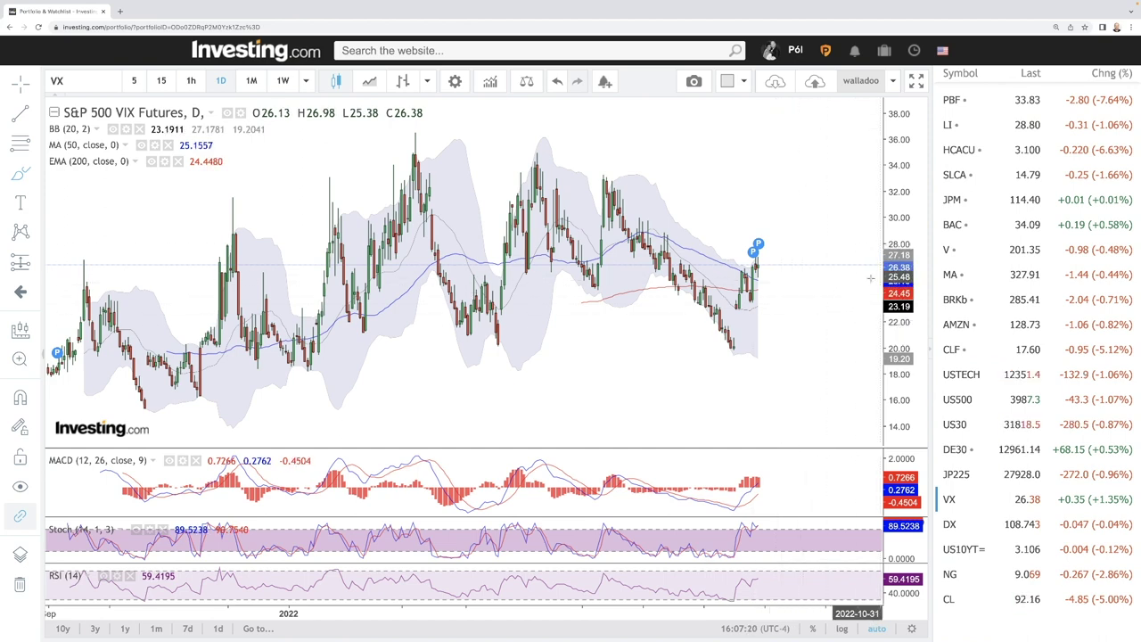
scroll(816, 289, "up", 5)
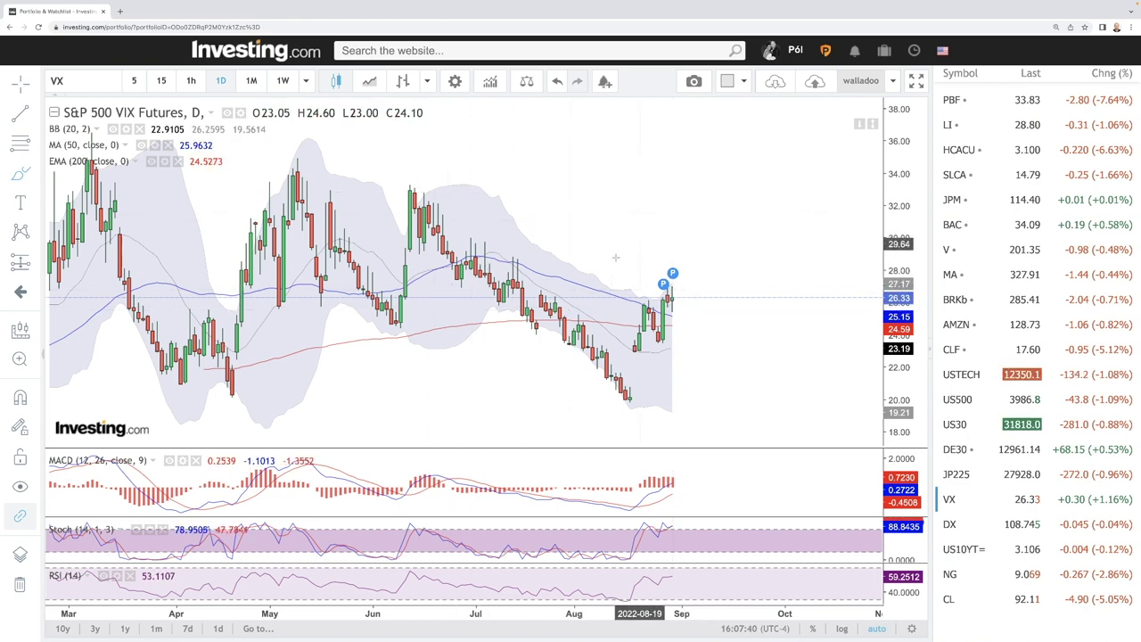
scroll(686, 332, "down", 5)
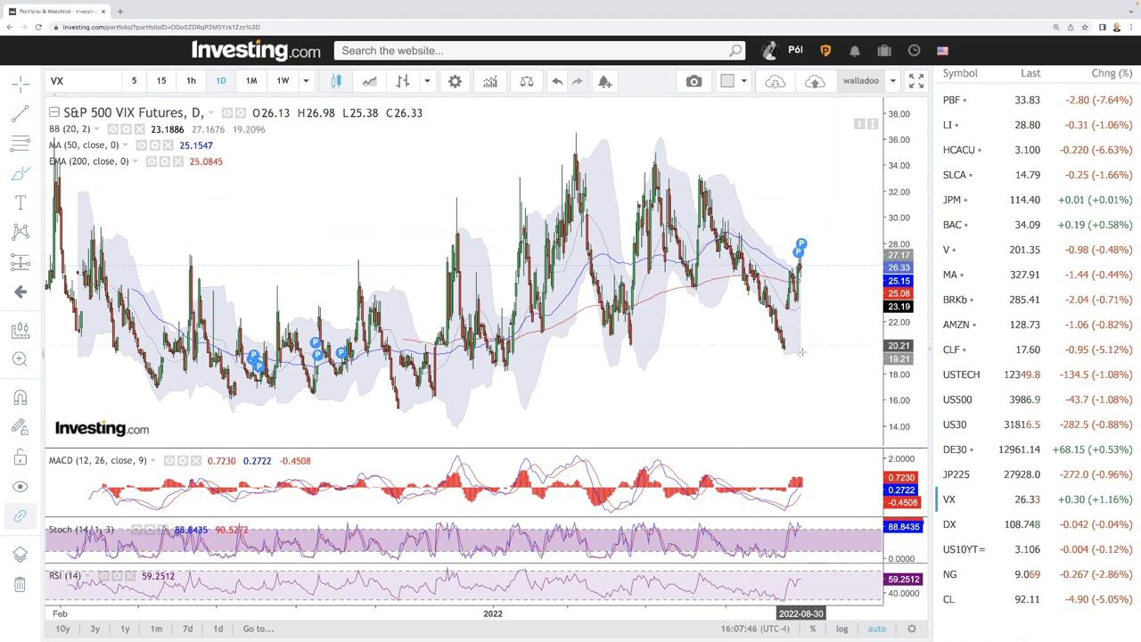
scroll(804, 357, "up", 5)
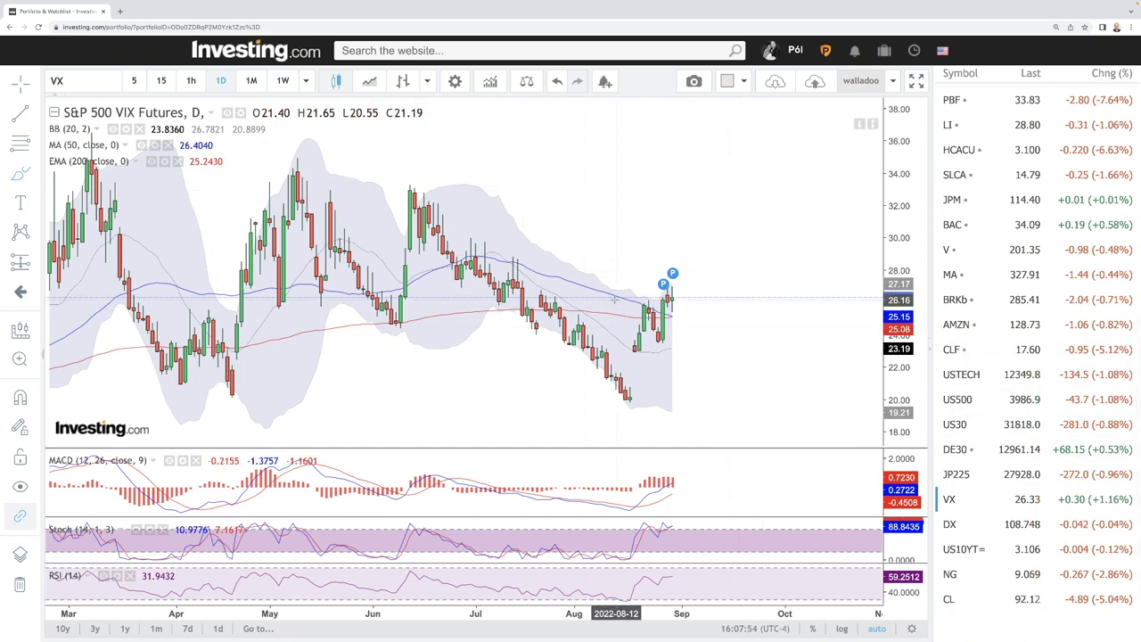
Open the US 10-Year yield daily chart and trace its mid-June to early-August decline and the rebound to the latest candle with the Brush
left_click(988, 549)
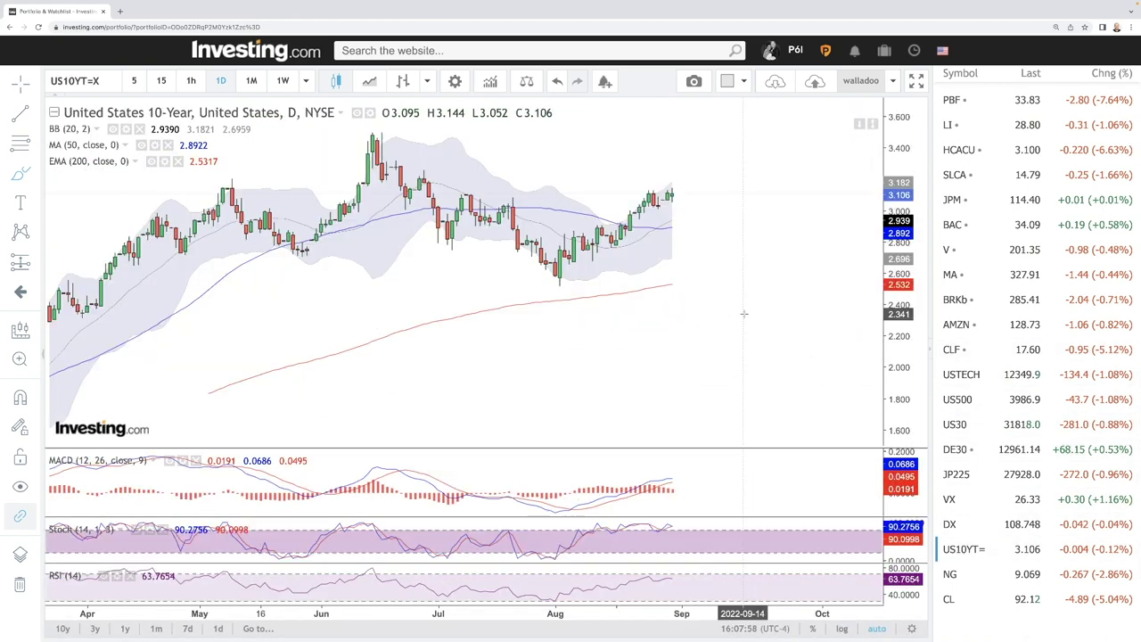
scroll(708, 256, "down", 5)
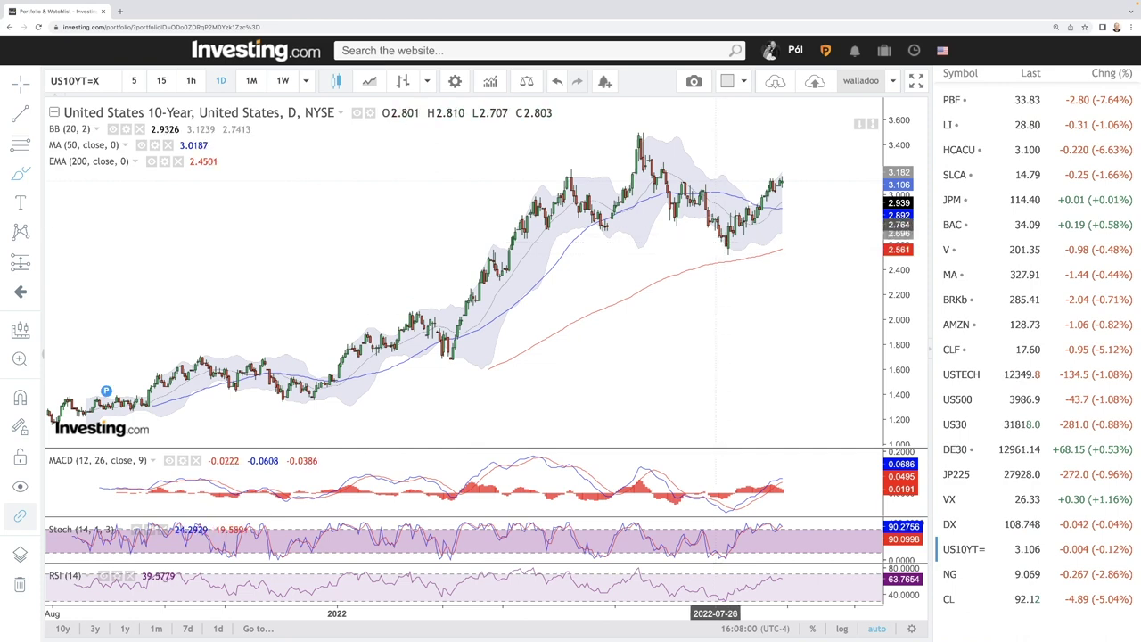
mouse_move(646, 148)
left_mouse_down()
mouse_move(722, 258)
mouse_move(782, 178)
left_mouse_up()
scroll(777, 182, "up", 5)
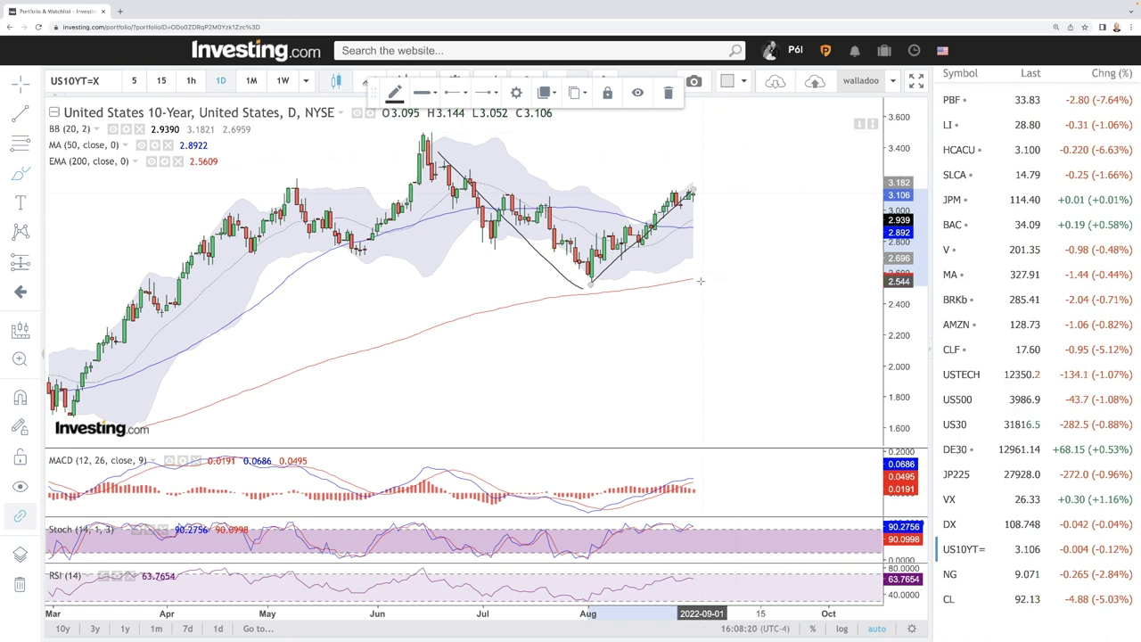
scroll(733, 326, "down", 5)
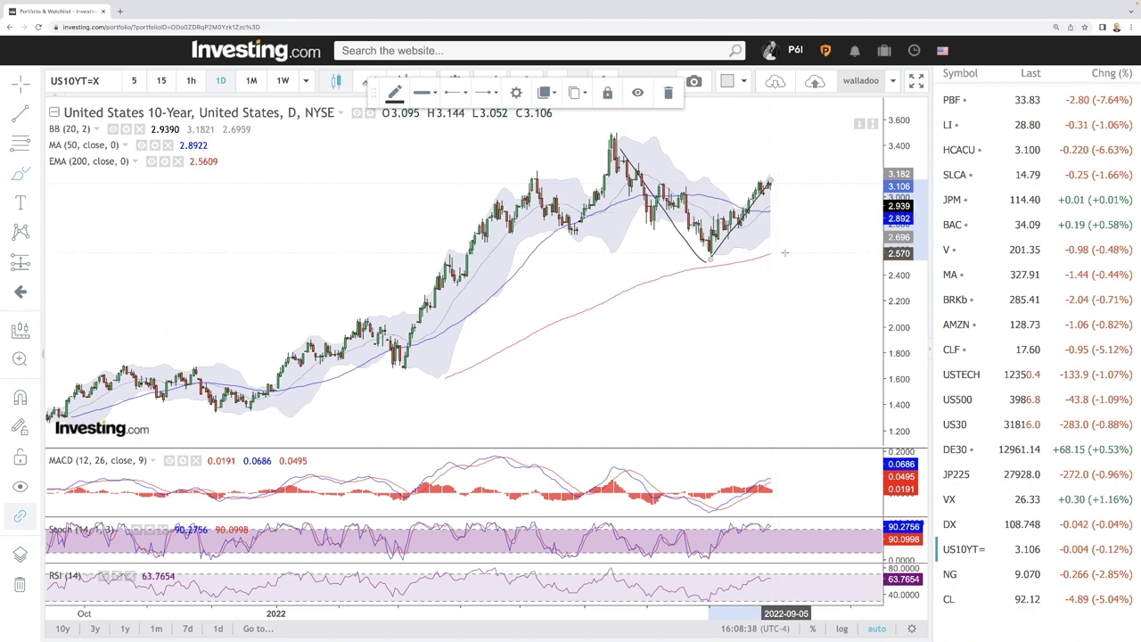
scroll(812, 490, "up", 2)
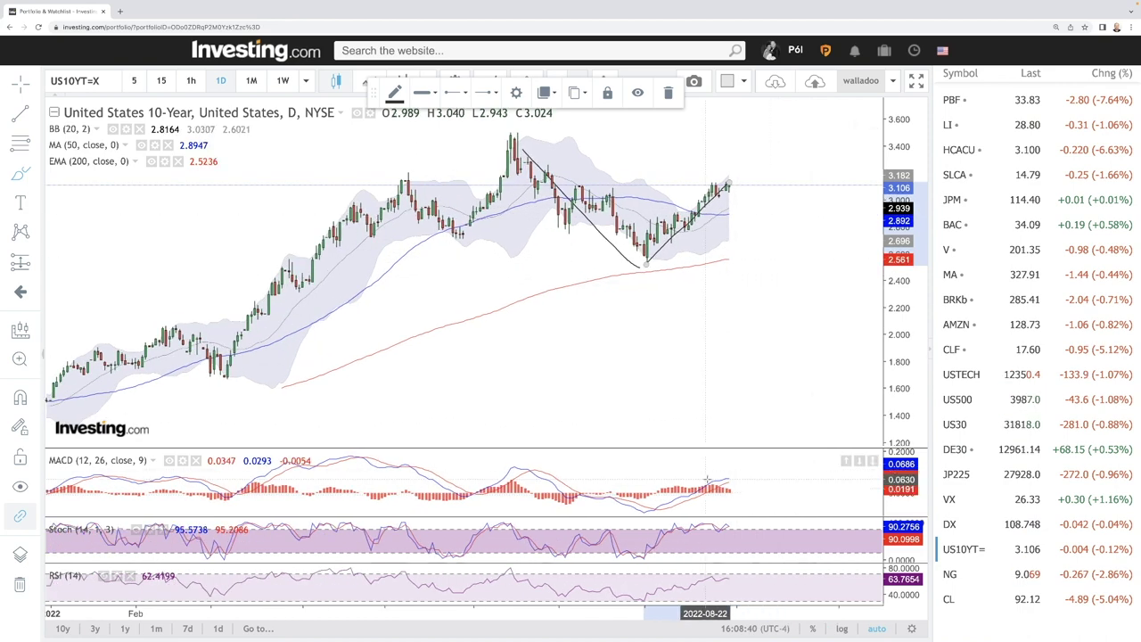